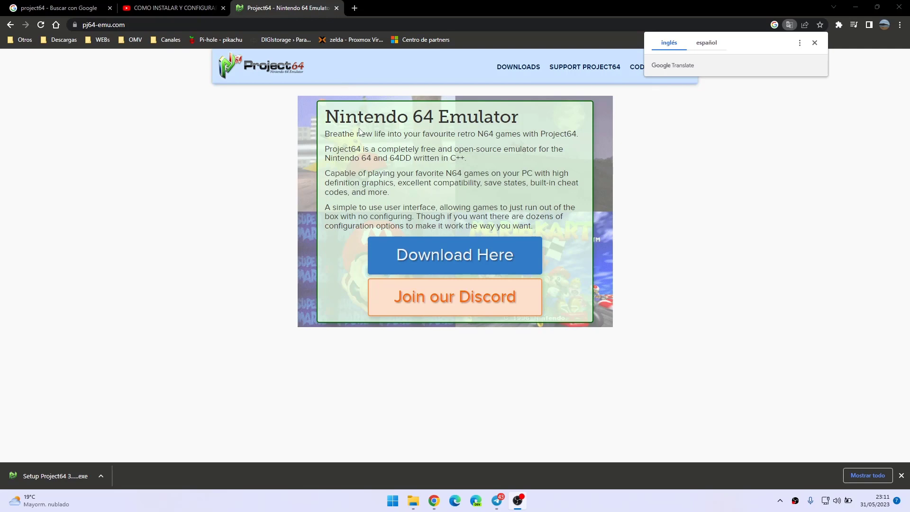
Download the Project64 3.0.1 installer into the Descargas folder and run it
drag(327, 116, 519, 116)
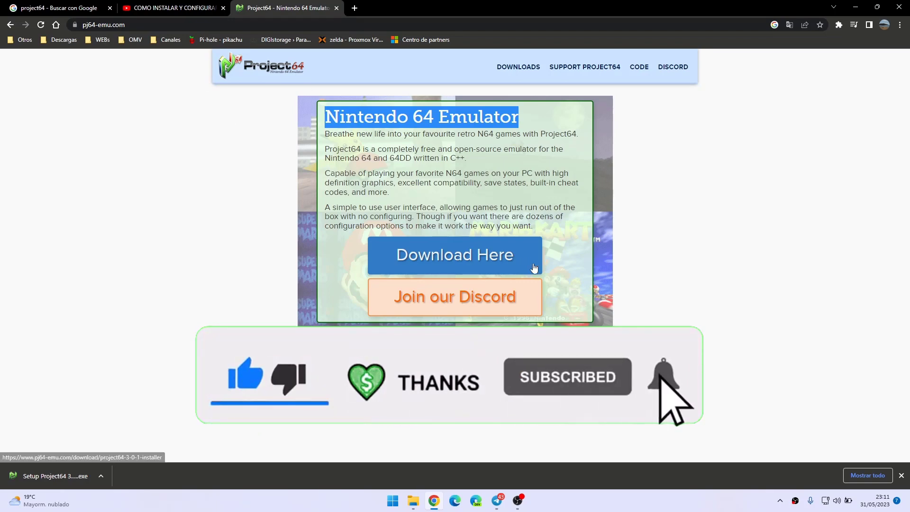
click(462, 264)
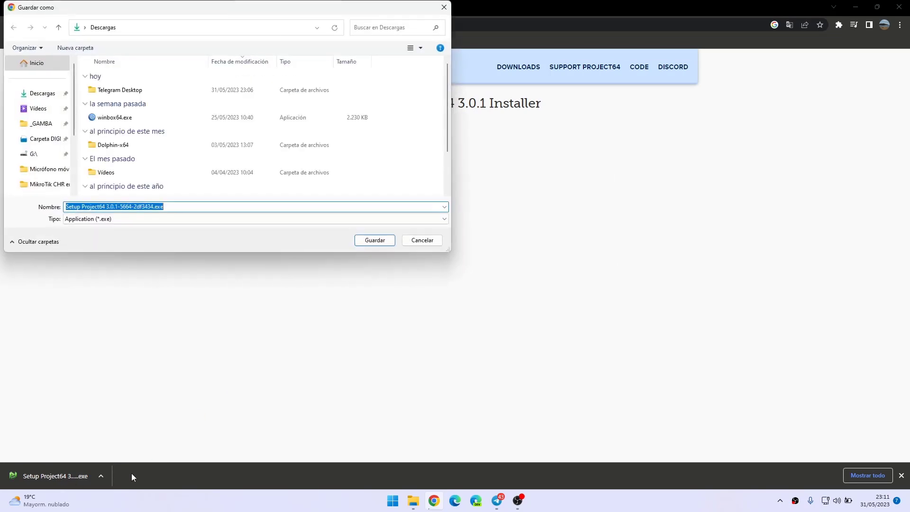
key(Return)
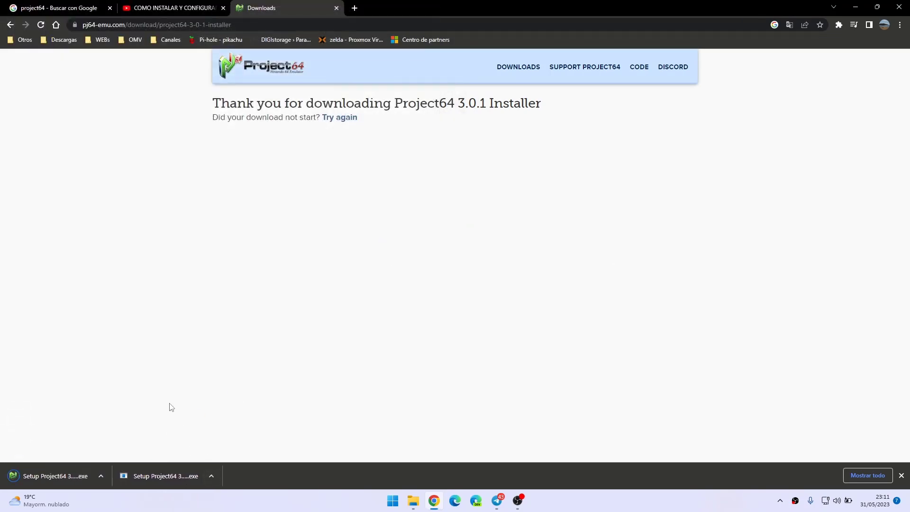
click(78, 476)
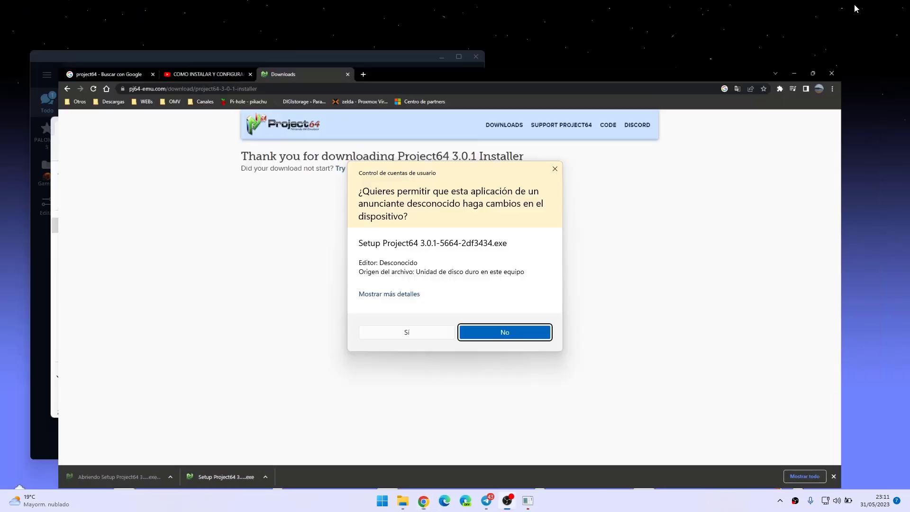
Minimise the browser, the Descargas folder and the other open windows to clear the desktop
click(856, 8)
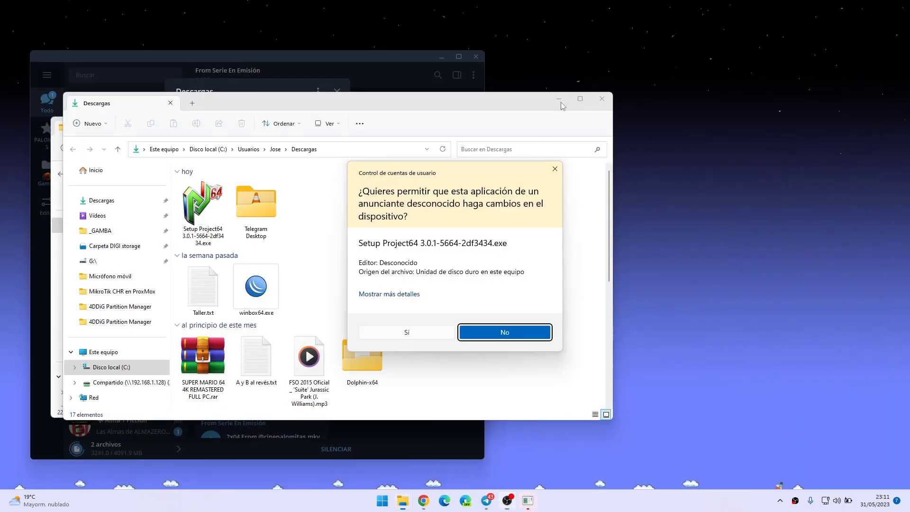
click(559, 99)
click(448, 53)
click(441, 56)
click(433, 122)
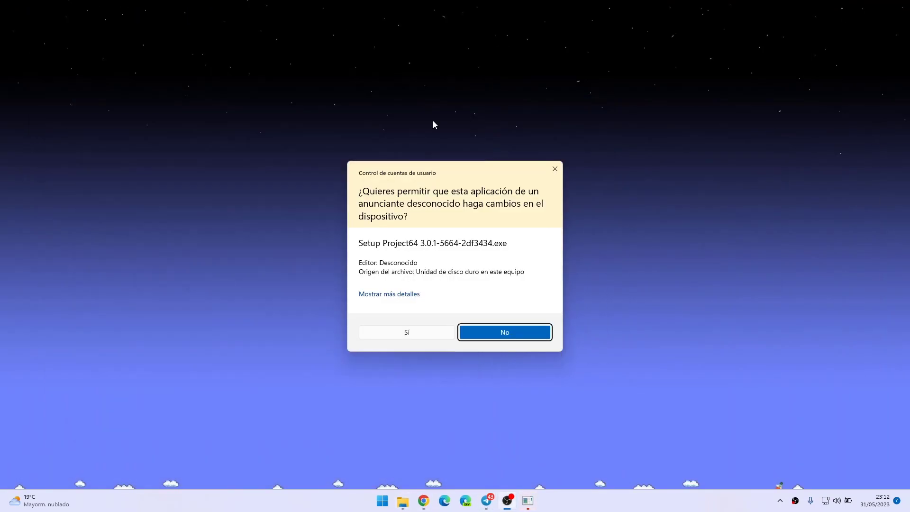
Allow the installer to make changes, then install Project64 in C:\Program Files (x86)\Project64 3.0 with a desktop icon and launch it
click(419, 331)
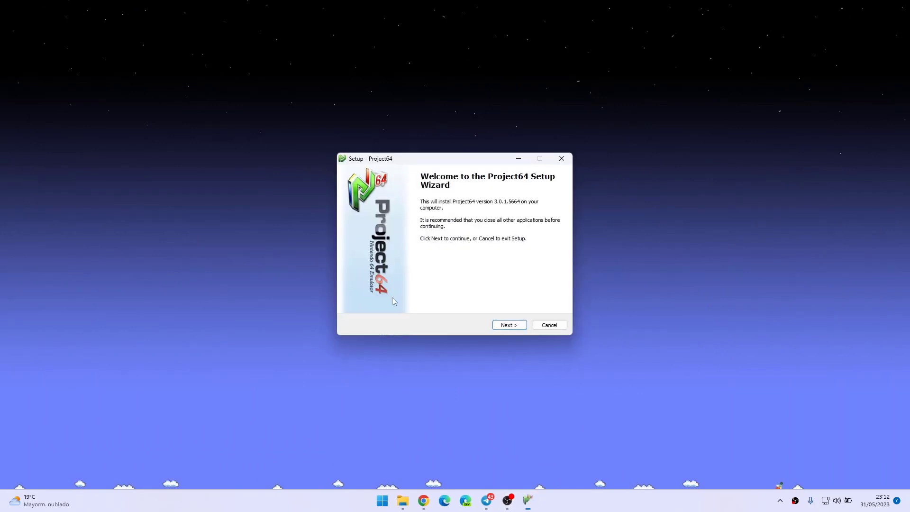
click(510, 326)
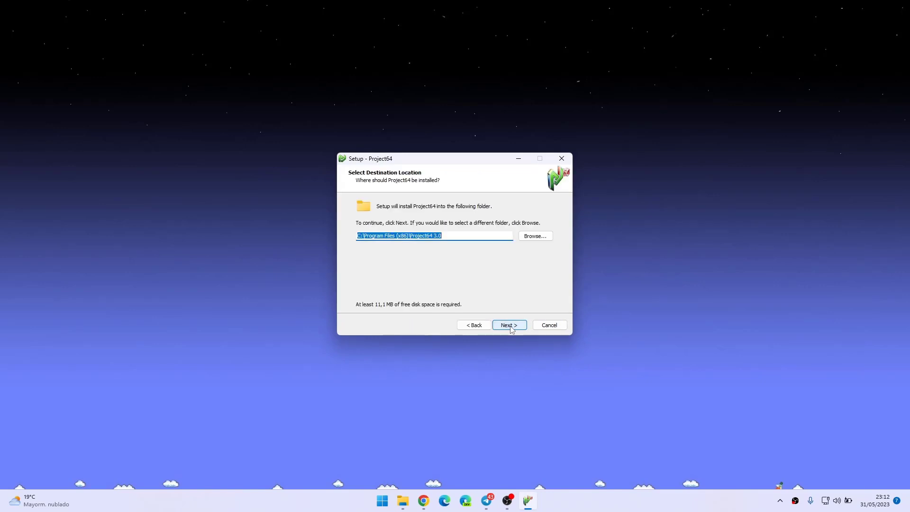
click(510, 326)
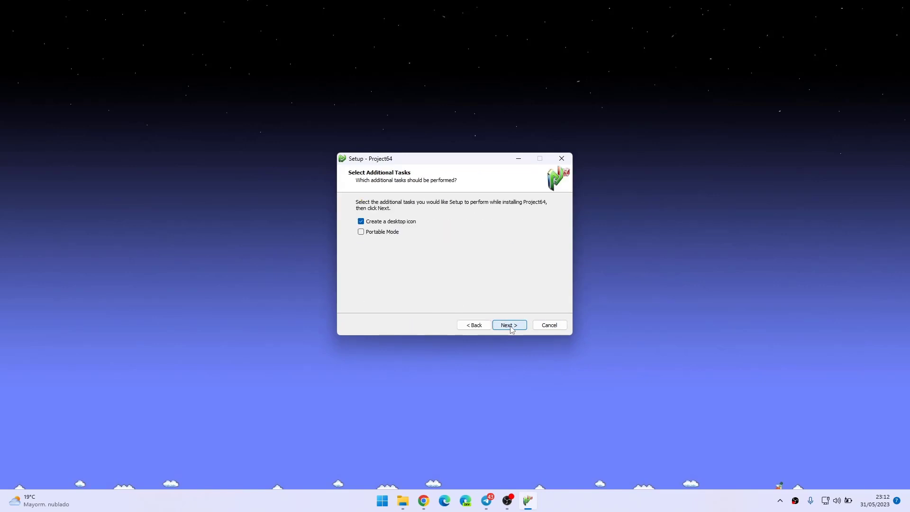
click(409, 223)
click(519, 325)
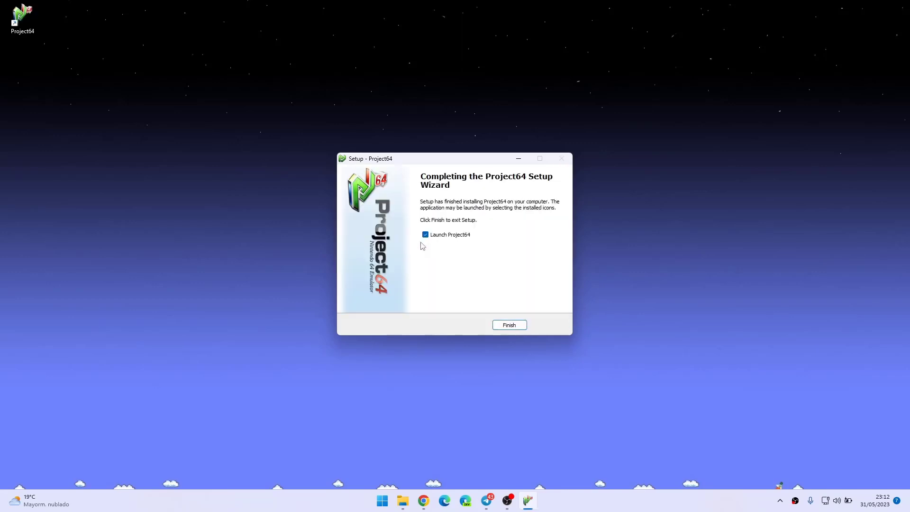
click(517, 329)
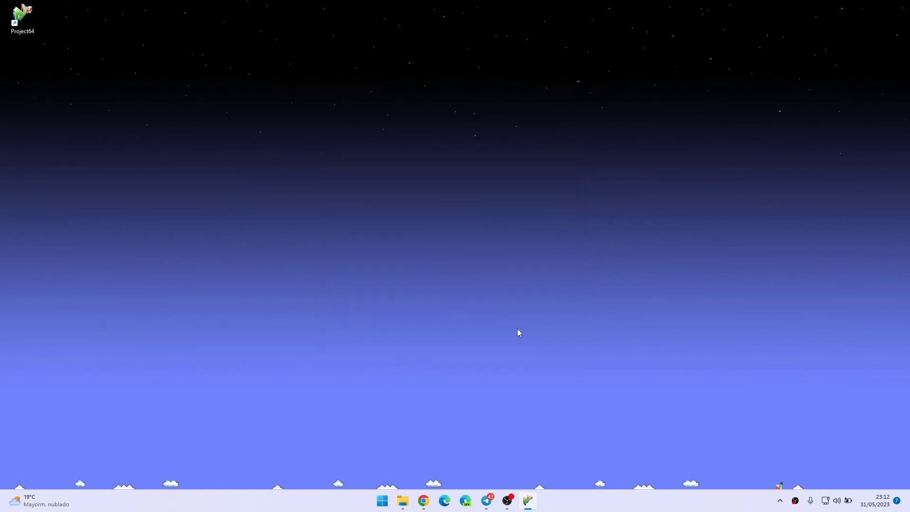
click(591, 509)
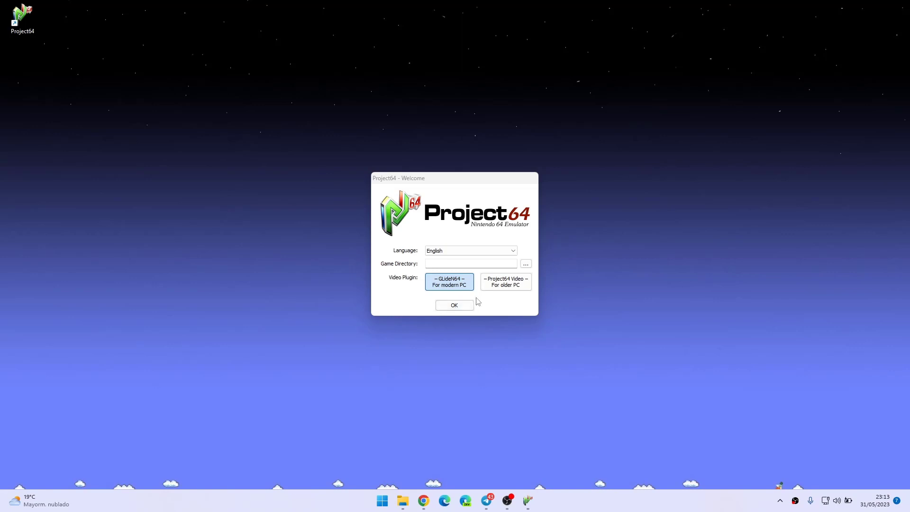
Set the language to Español and the game directory to Descargas\Telegram Desktop\BOBwin_RC3_24FEB23.7z\BOBwin\roms\n64
click(512, 251)
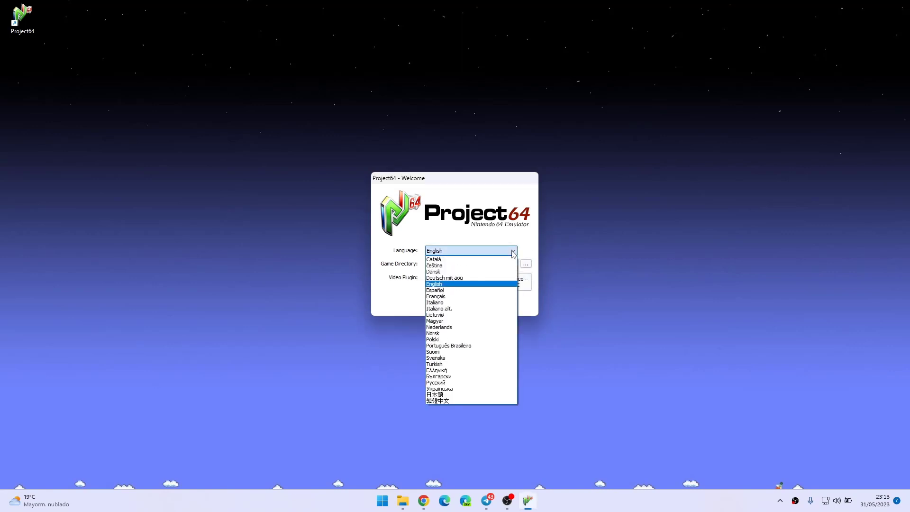
click(445, 291)
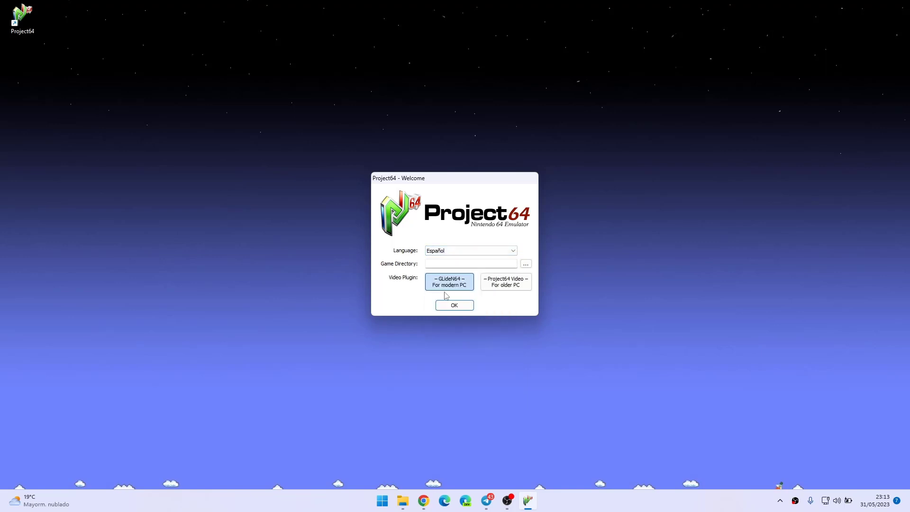
click(502, 265)
click(526, 264)
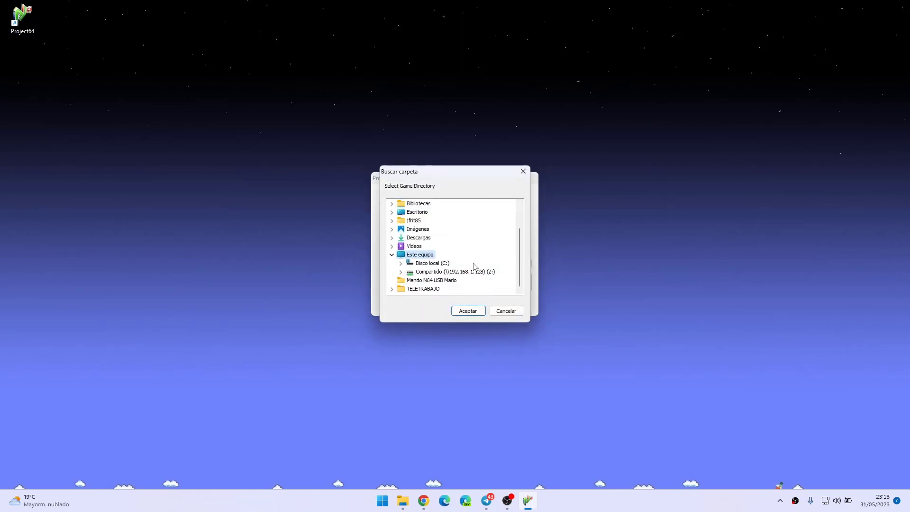
scroll(474, 267, up, 2)
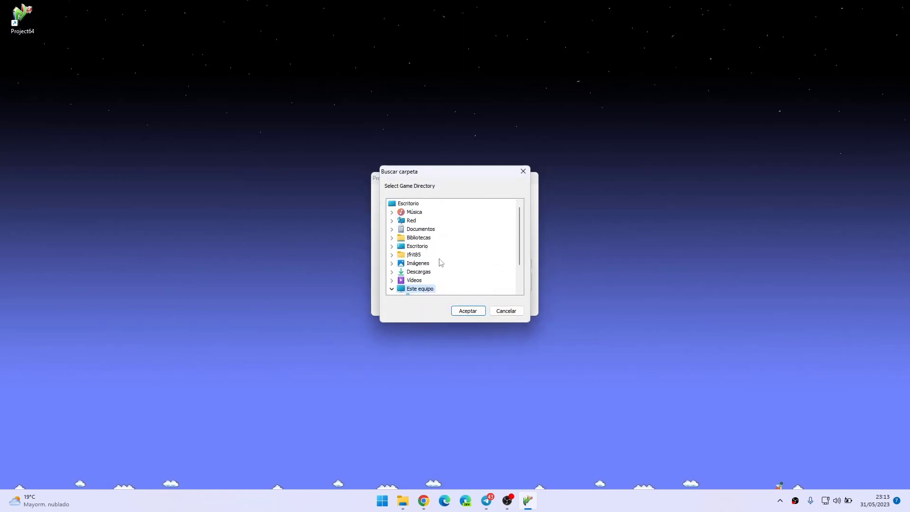
double_click(429, 271)
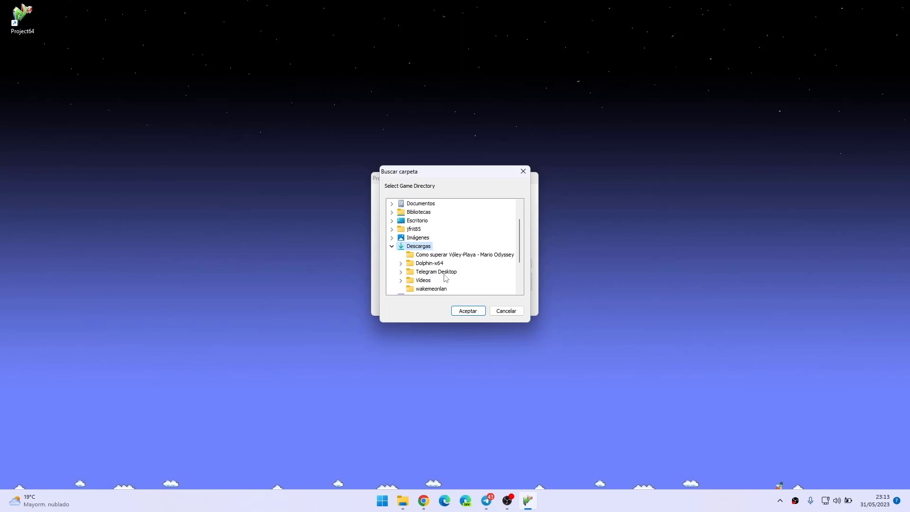
scroll(468, 273, down, 1)
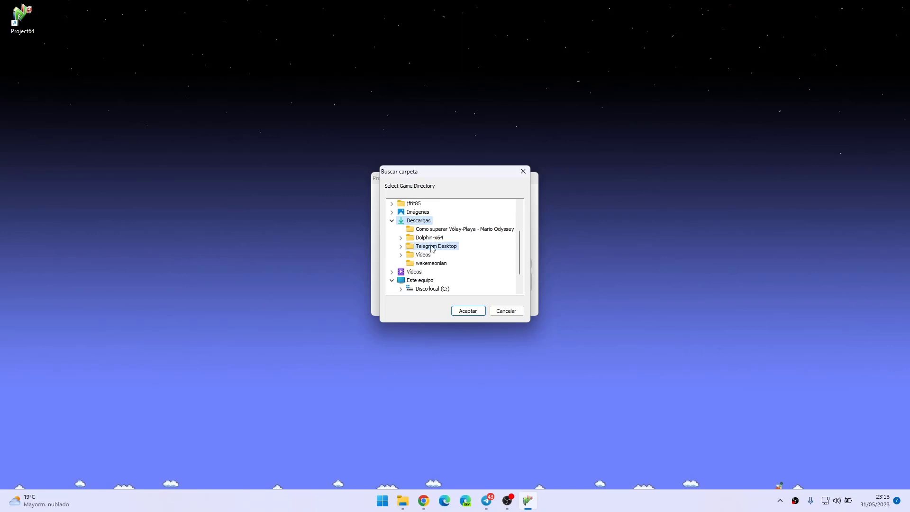
double_click(432, 246)
double_click(448, 273)
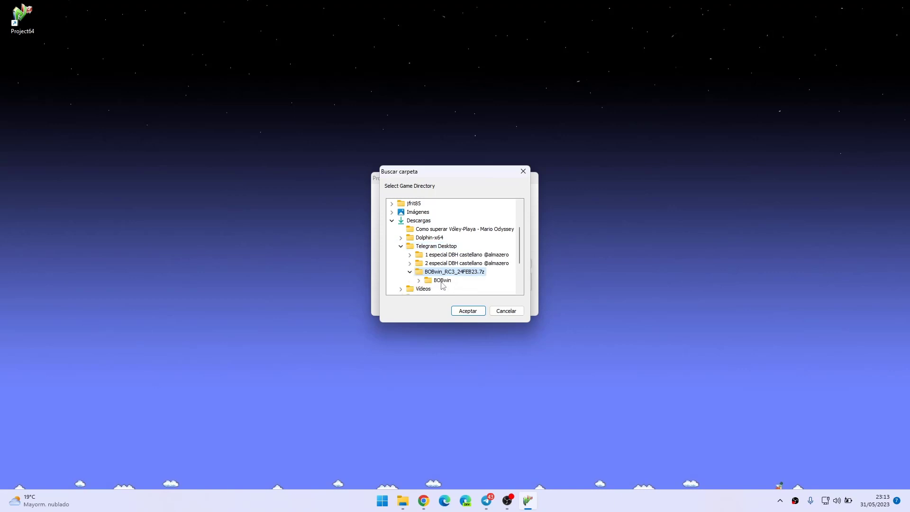
double_click(443, 282)
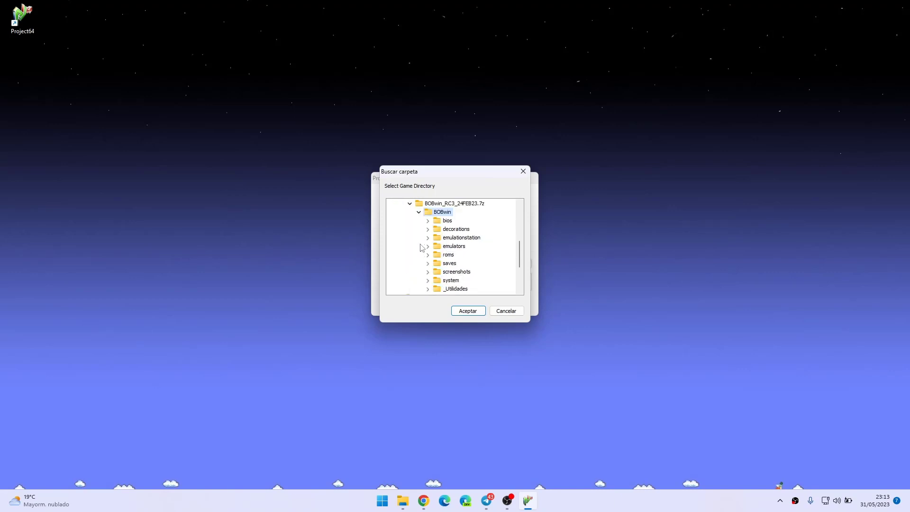
double_click(448, 255)
scroll(482, 237, down, 8)
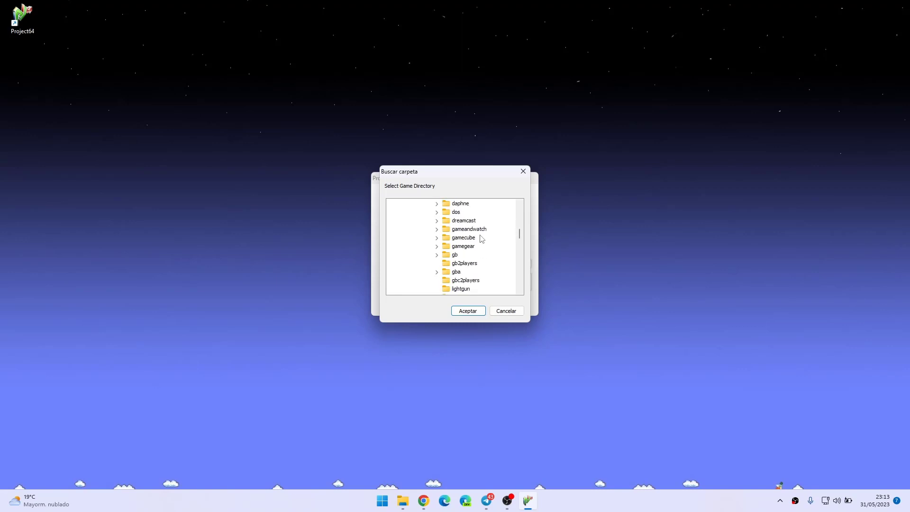
scroll(482, 238, down, 2)
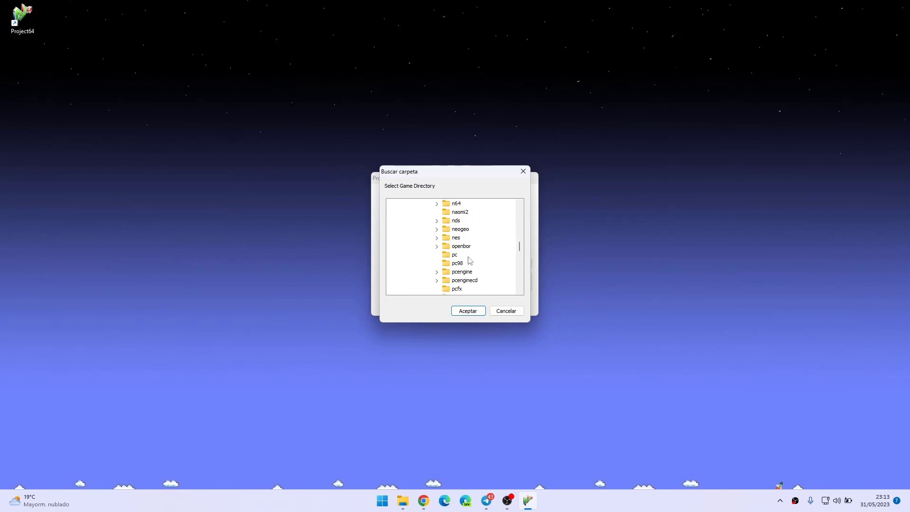
click(458, 205)
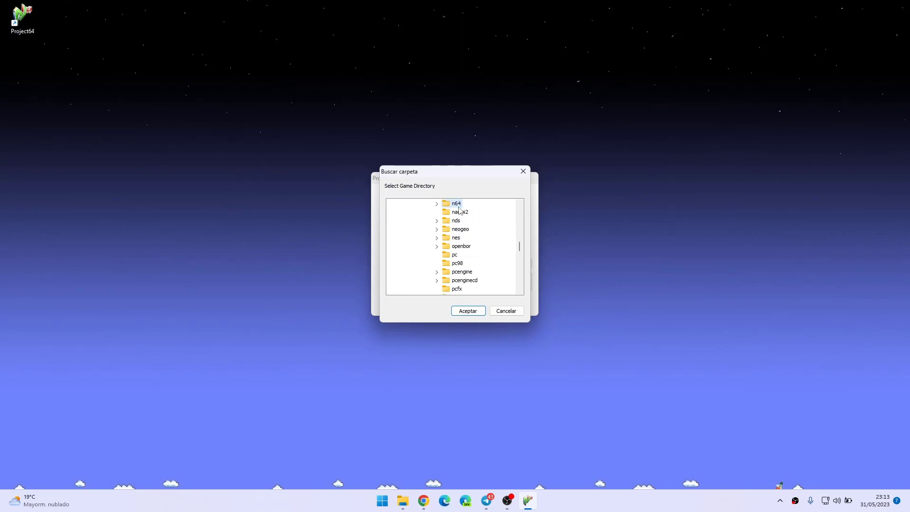
click(475, 314)
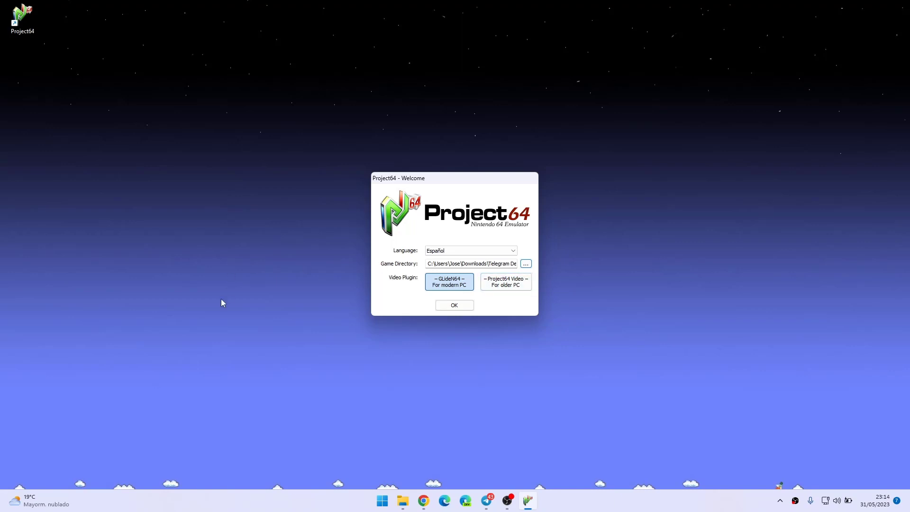
Accept the welcome settings with GLideN64 for modern PCs as the video plugin and load the game list
click(356, 446)
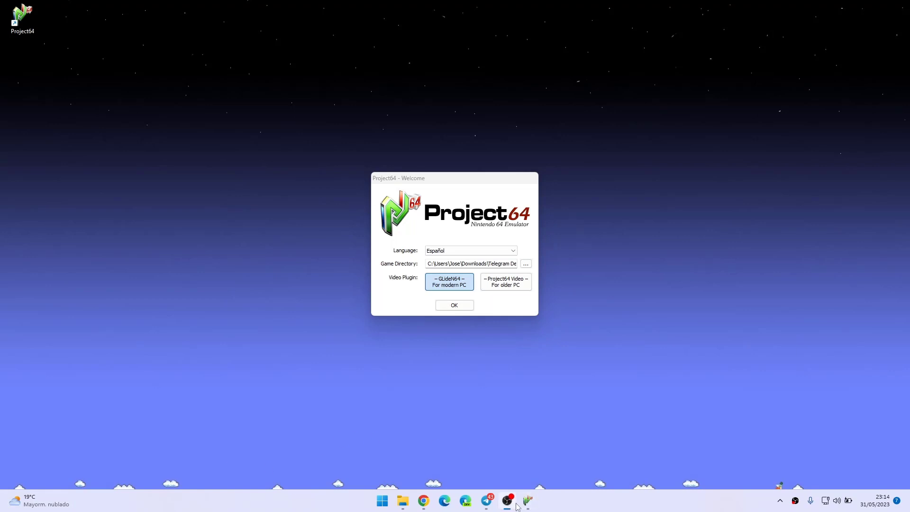
click(443, 257)
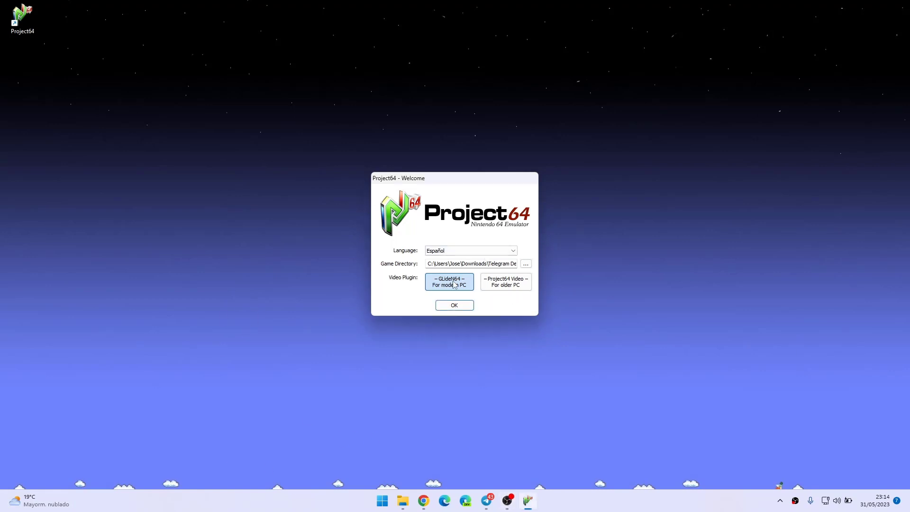
click(469, 307)
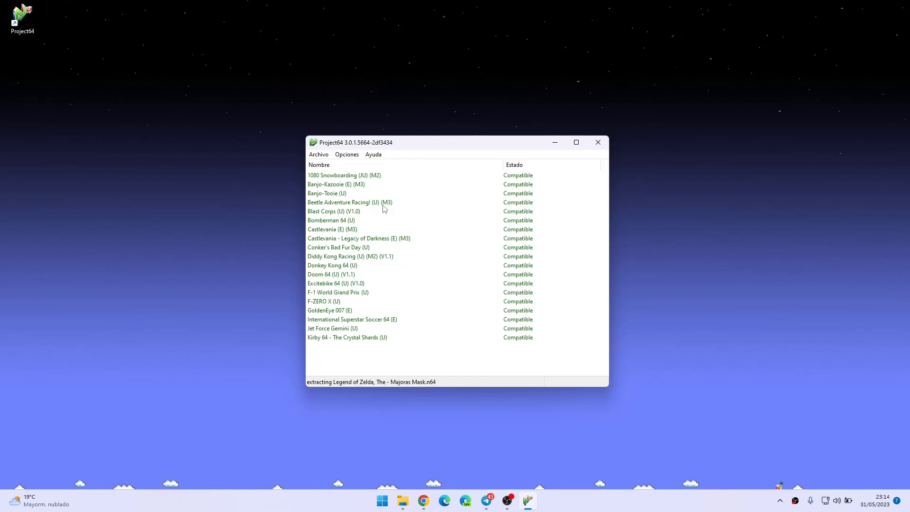
click(262, 203)
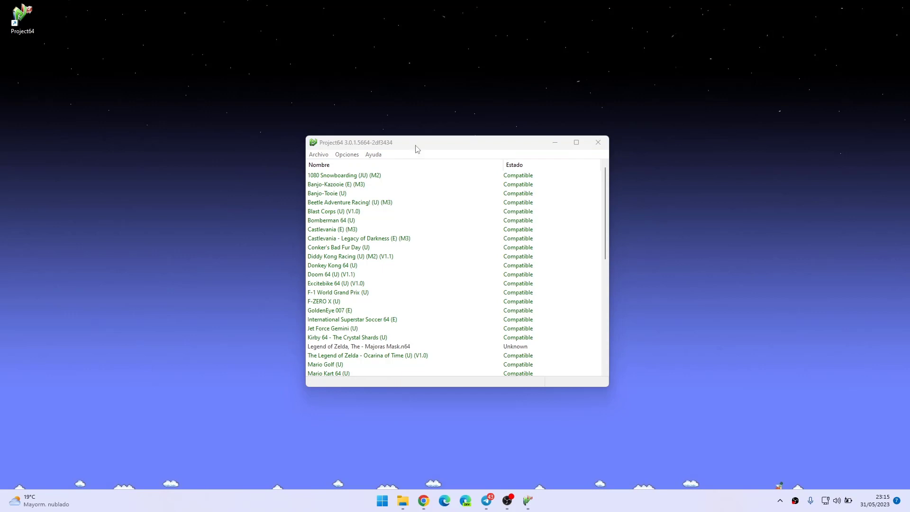
Open the emulator settings and review the Opciones, Directorios, 64DD, Atajos de Teclado and Complementos pages
click(351, 155)
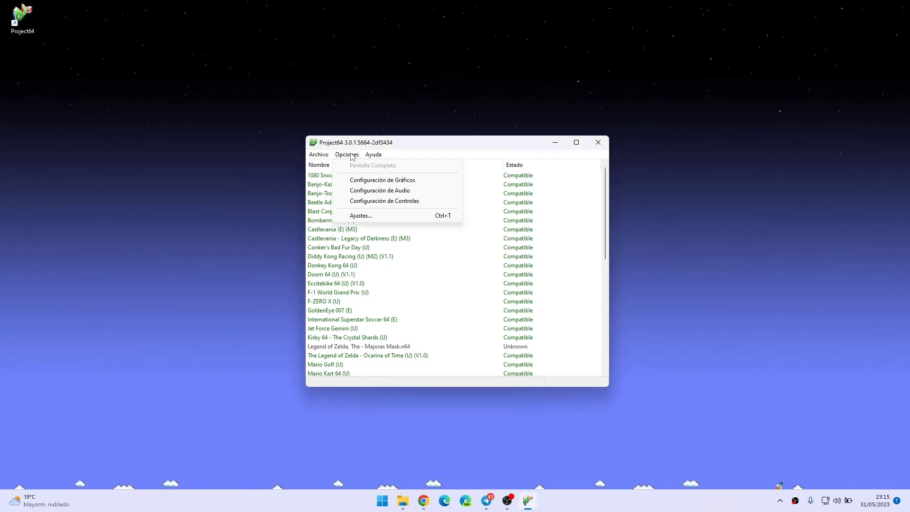
click(372, 217)
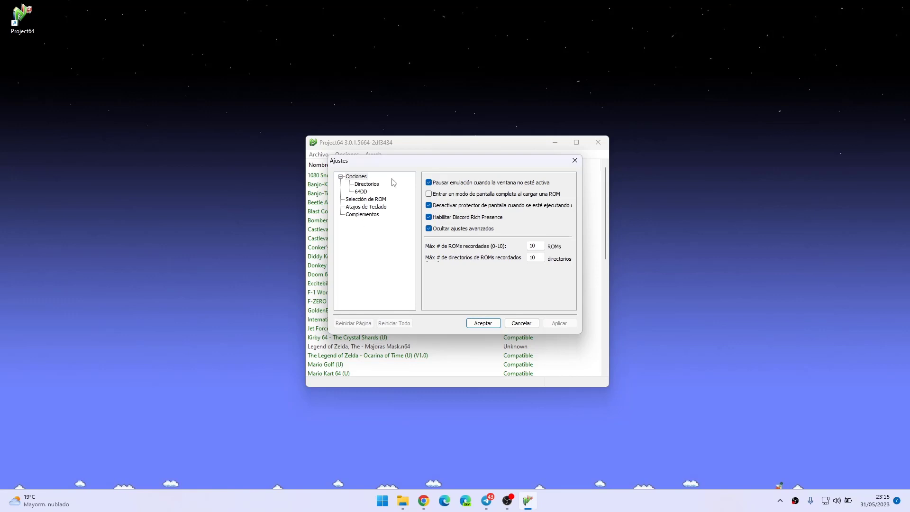
click(209, 422)
click(370, 187)
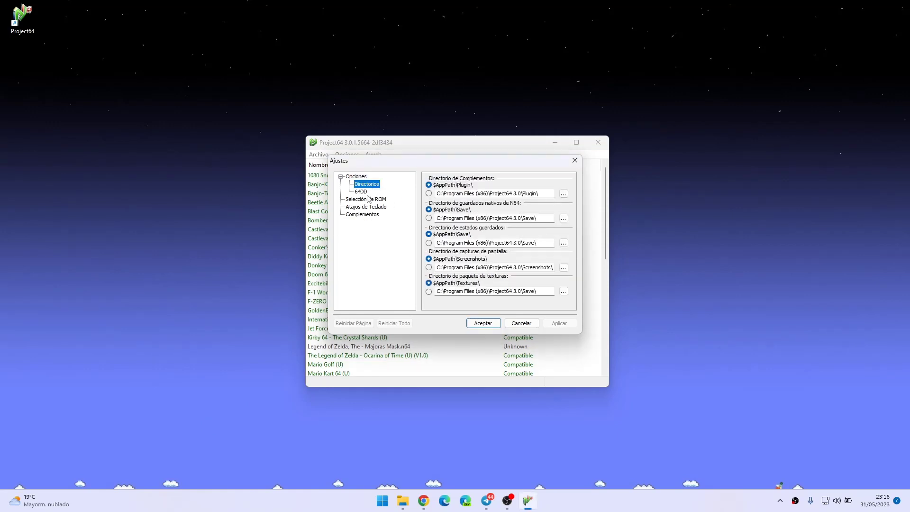
click(361, 193)
click(374, 199)
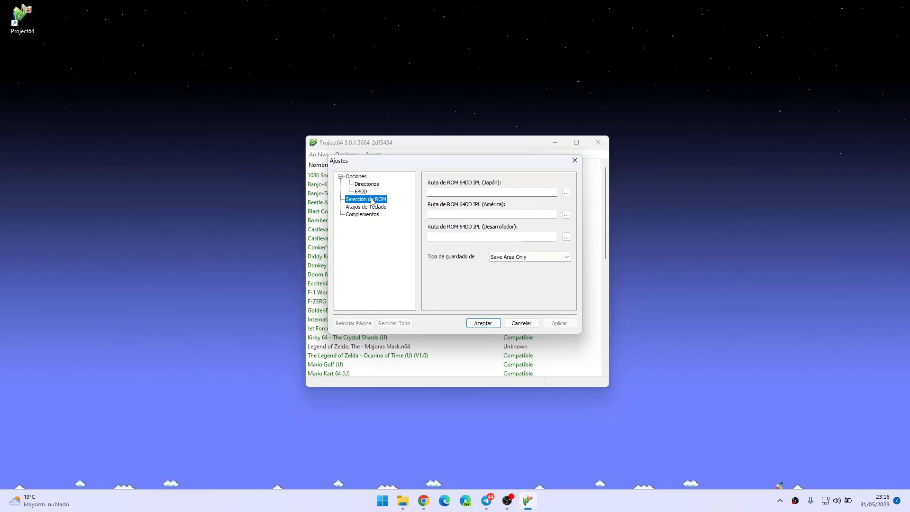
click(373, 208)
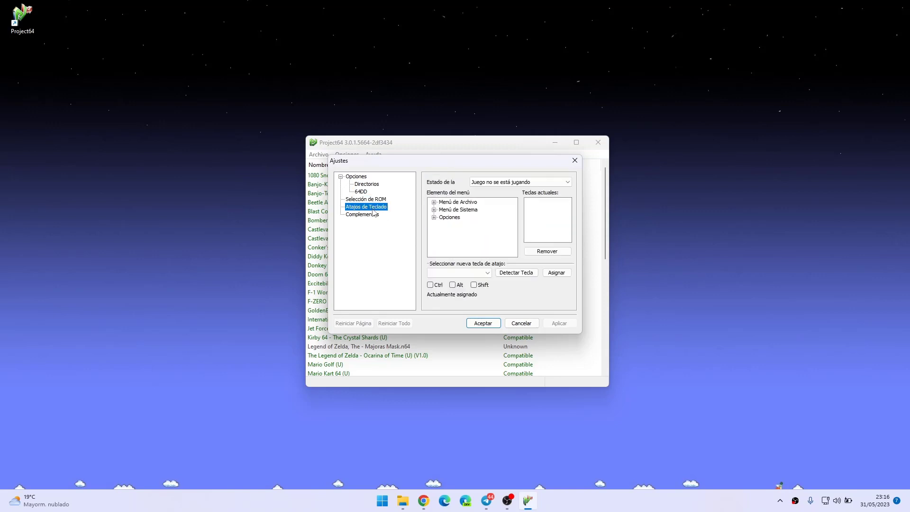
click(359, 215)
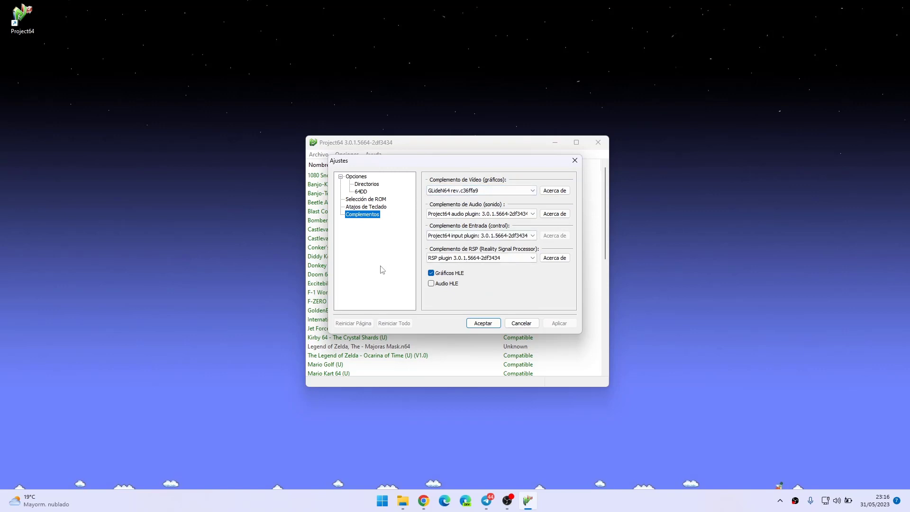
click(423, 500)
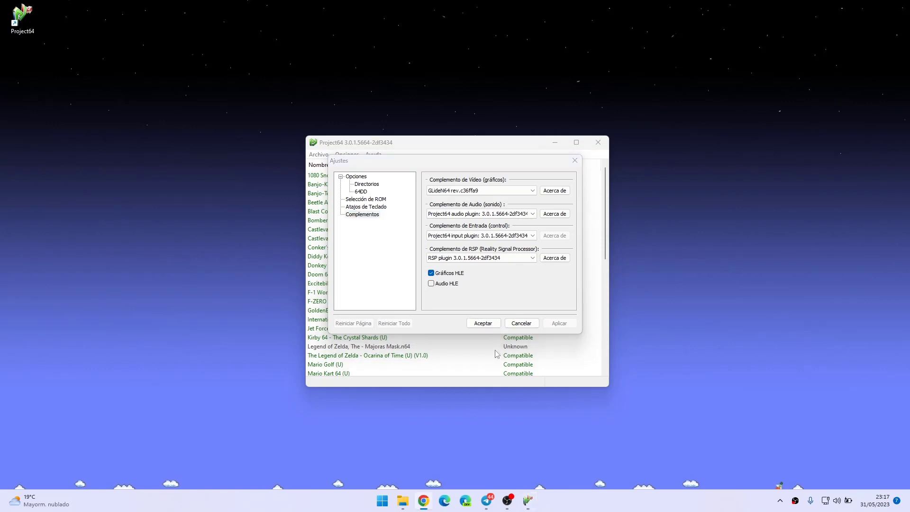
Check the available video plugins, keep GLideN64 rev.c36ffa9 selected, and accept the emulator settings
click(516, 191)
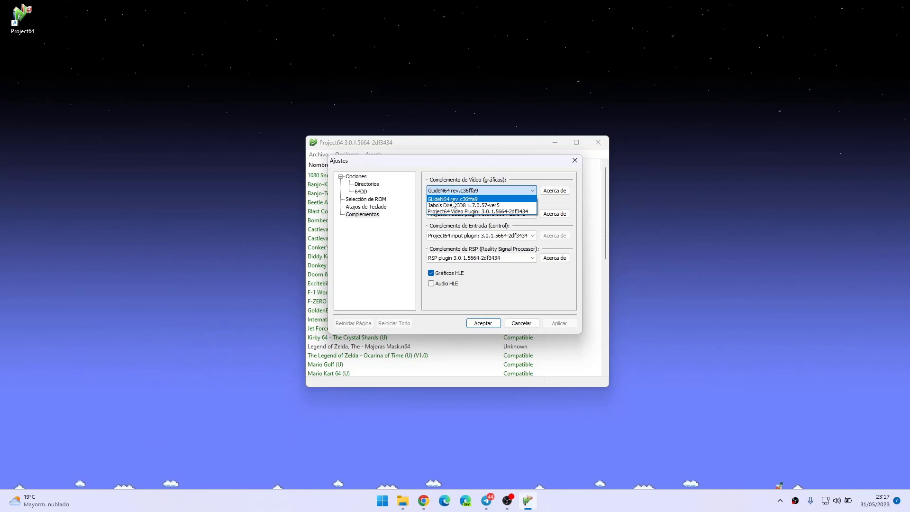
click(521, 289)
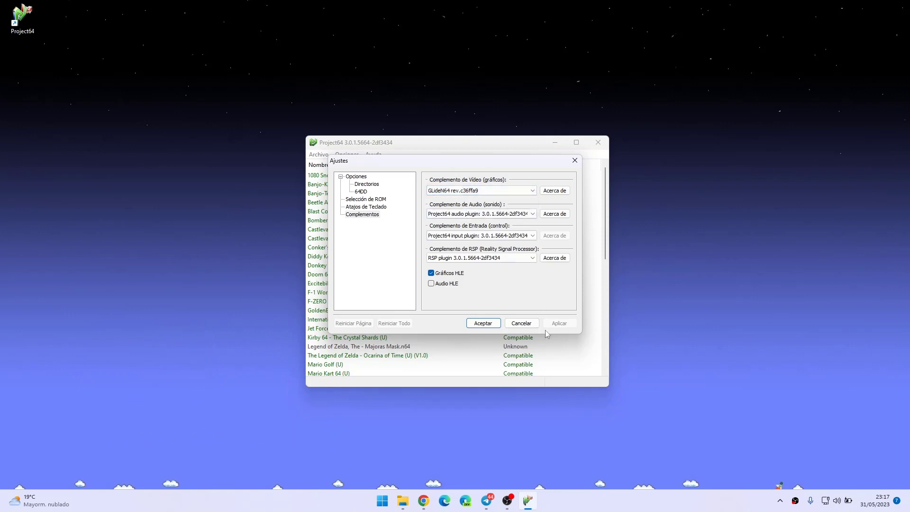
click(487, 323)
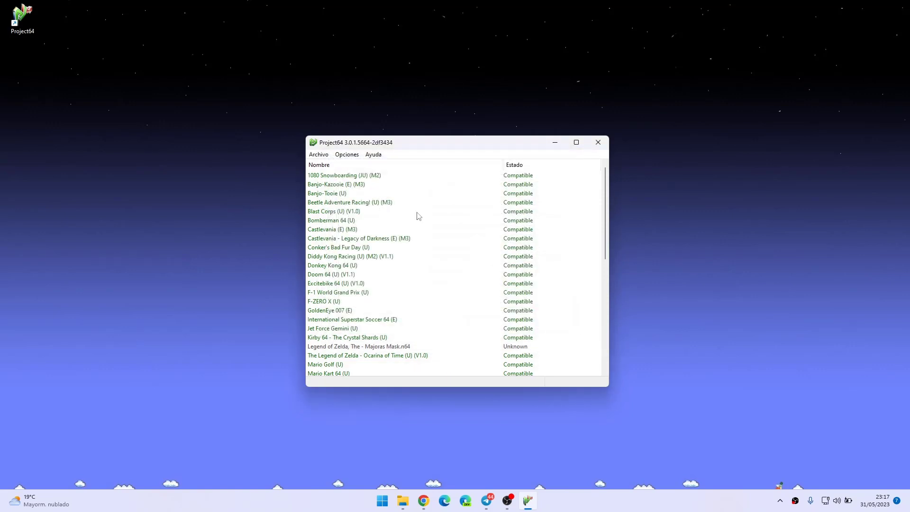
Open the controller configuration and map Player 1's Digital Pad up, down, left and right to the gamepad's matching PoV directions
click(349, 156)
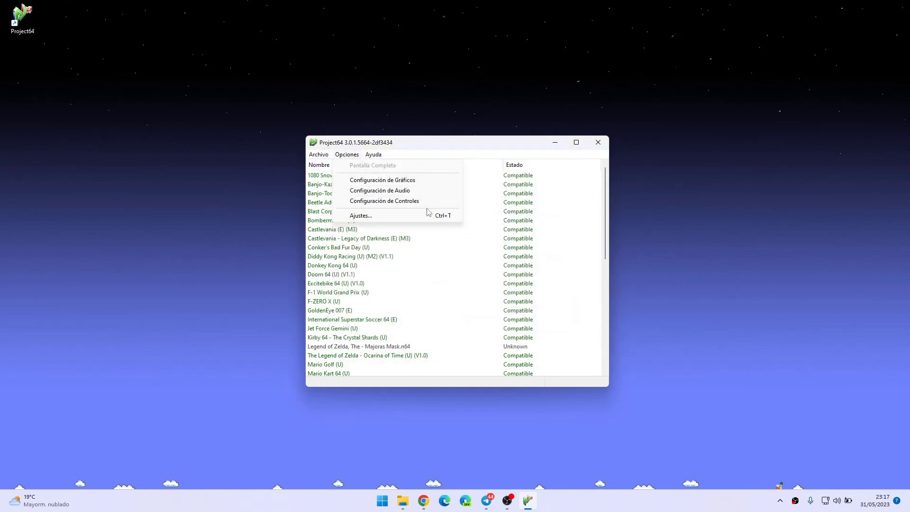
click(404, 201)
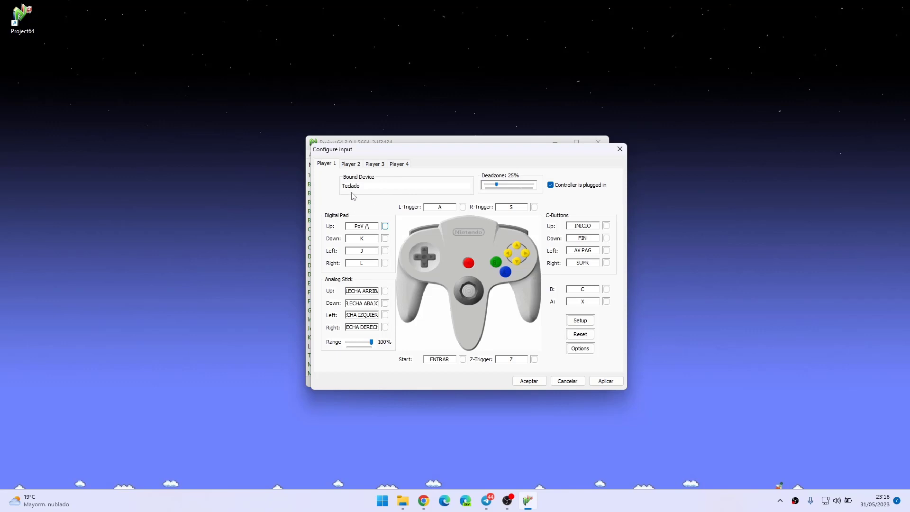
click(384, 225)
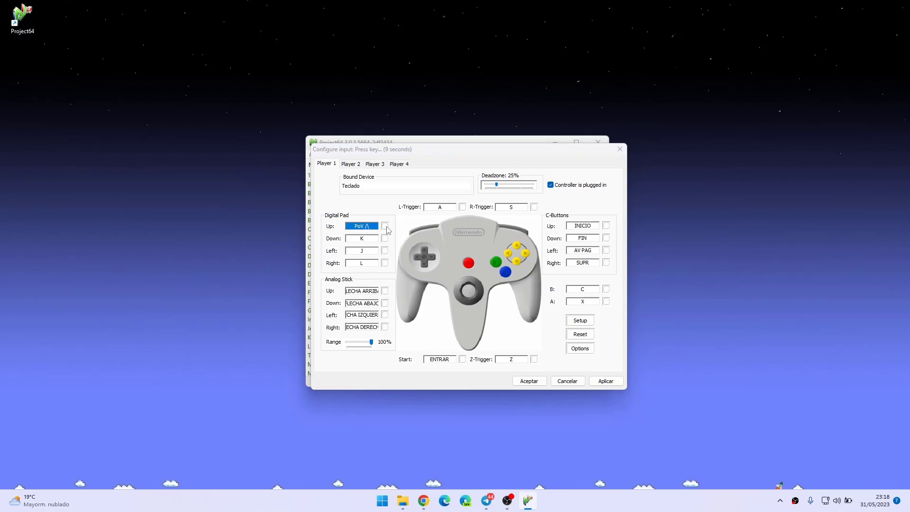
key(Escape)
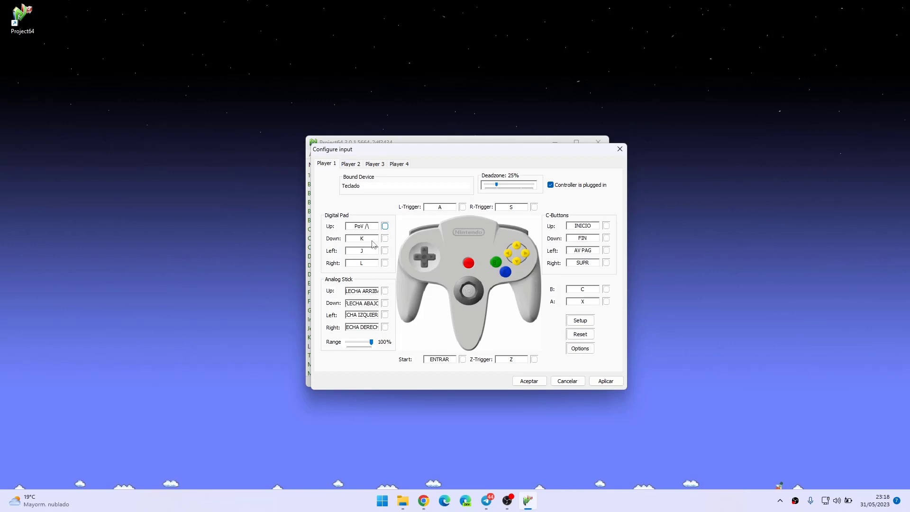
click(377, 240)
click(384, 251)
click(385, 263)
Map the Analog Stick's up to Y-axis +, down to Y-axis -, left to X-axis + and right to X-axis -
click(385, 291)
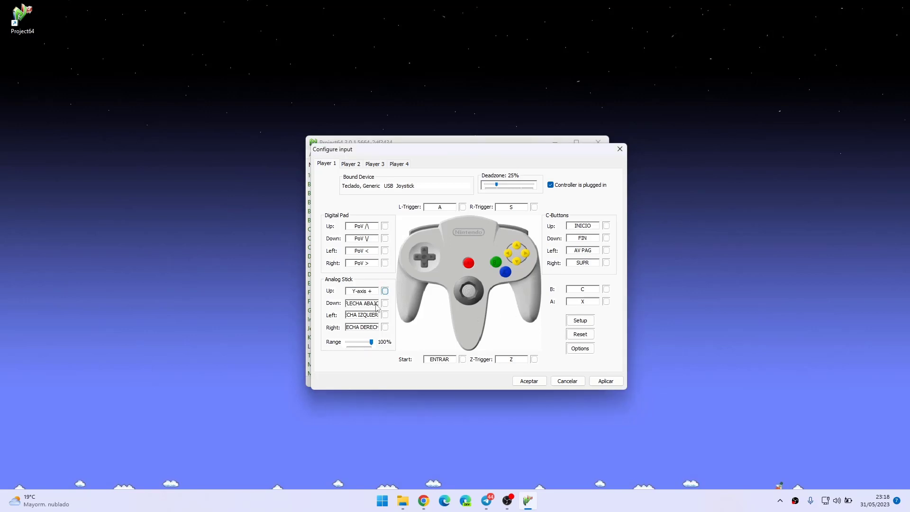
click(385, 303)
click(385, 315)
click(385, 327)
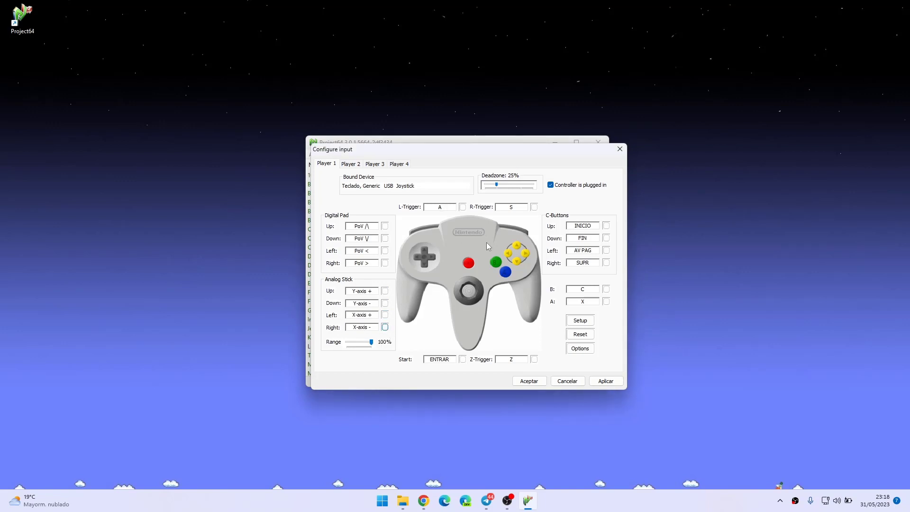
Map the C-Buttons: up to Button 0, down to Button 2, left to Button 3 and right to Button 1
click(607, 225)
click(606, 238)
click(606, 250)
click(606, 263)
Map B to Button 4, A to 5, Z-Trigger to 8, Start to 9, L-Trigger to 6 and R-Trigger to 7, and accept the mapping
click(606, 289)
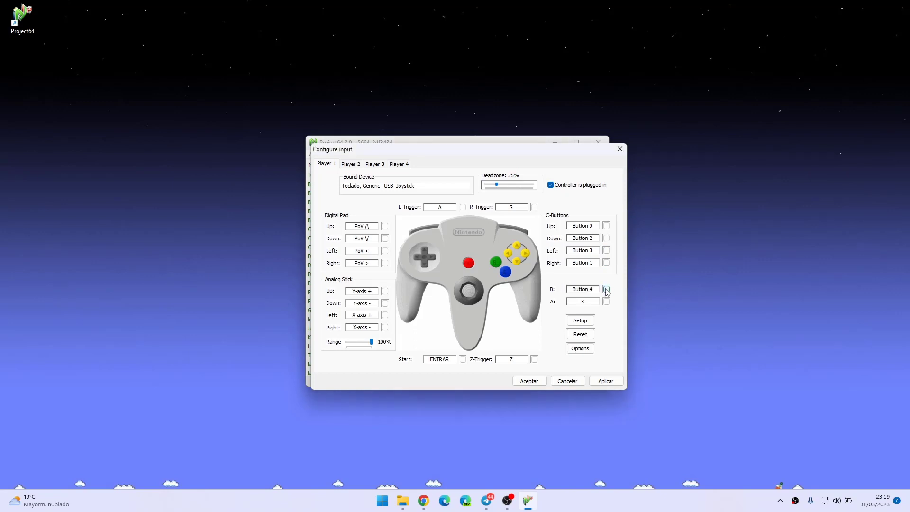
click(606, 302)
click(534, 360)
click(462, 360)
click(463, 207)
click(534, 207)
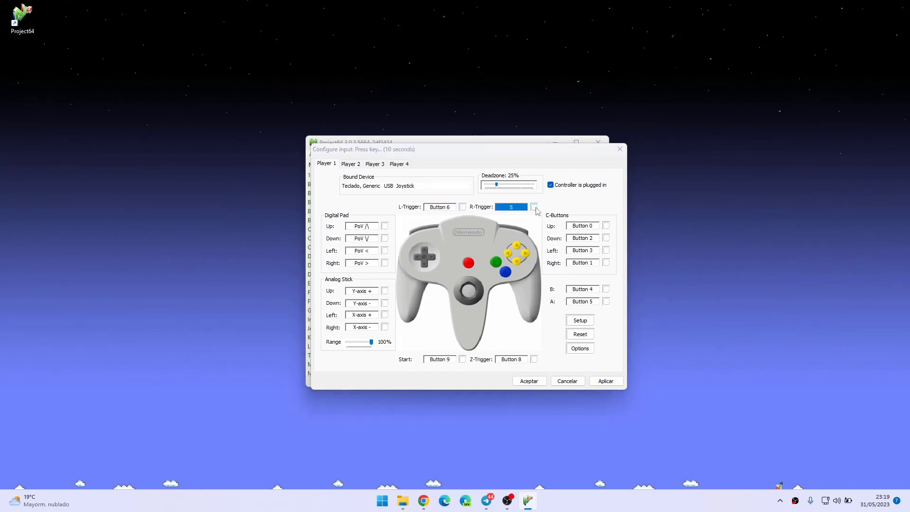
click(608, 384)
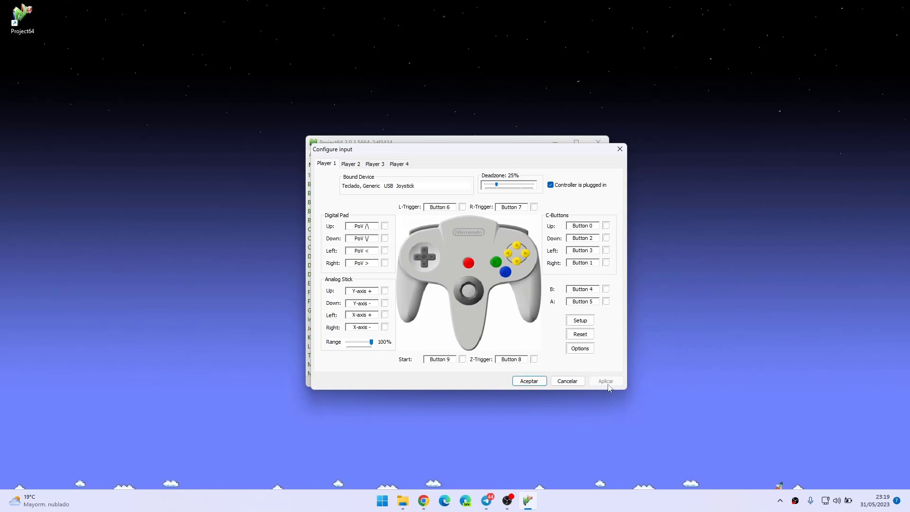
click(529, 381)
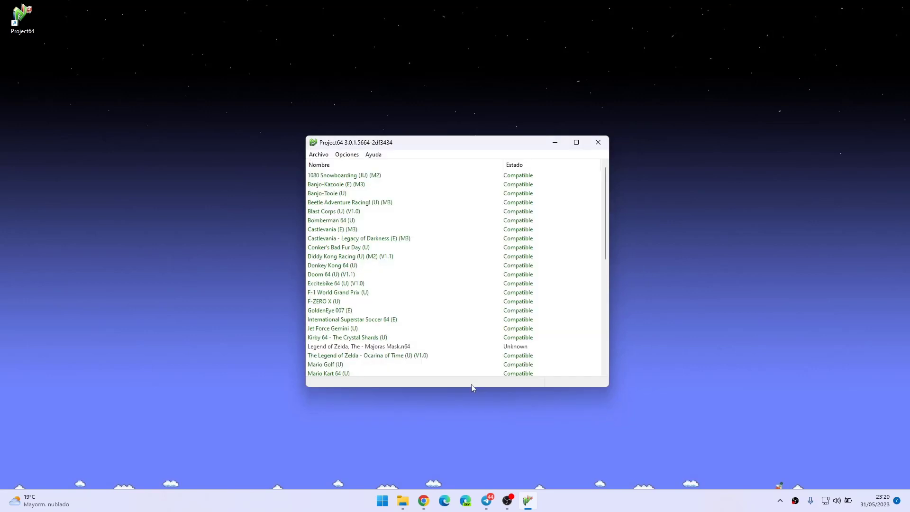
Open the graphics configuration, set the GLideN64 language to Español and save it
click(348, 156)
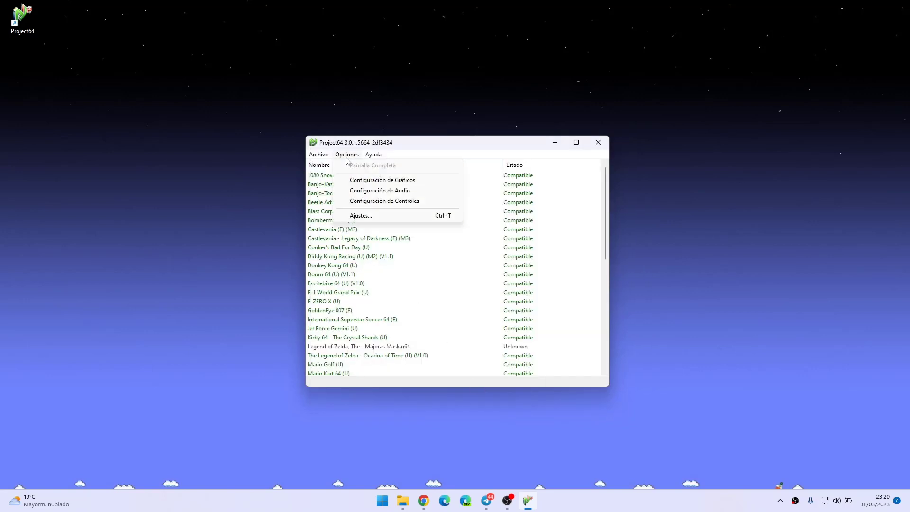
mouse_move(373, 155)
click(372, 179)
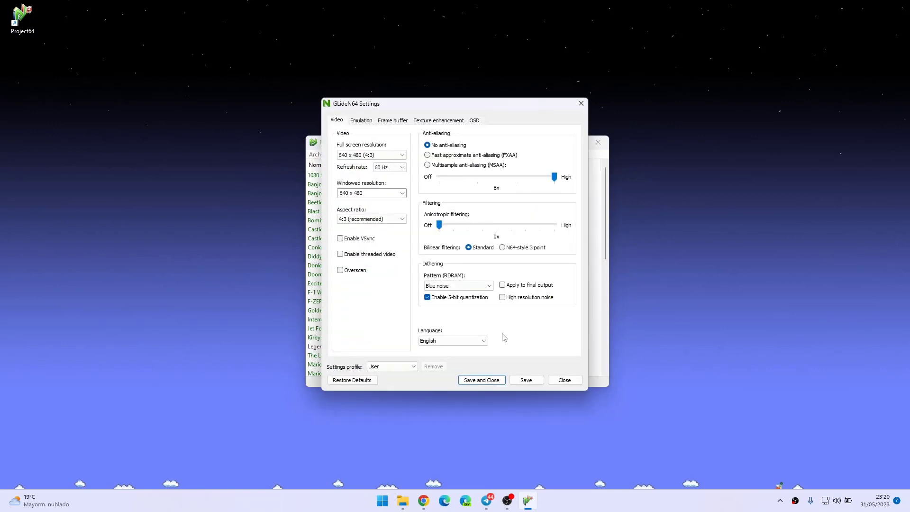
click(480, 342)
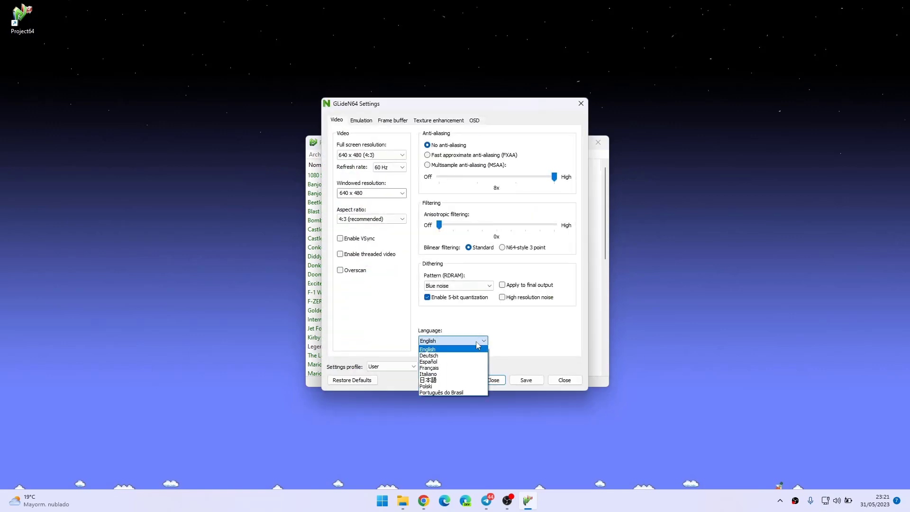
click(431, 361)
click(521, 382)
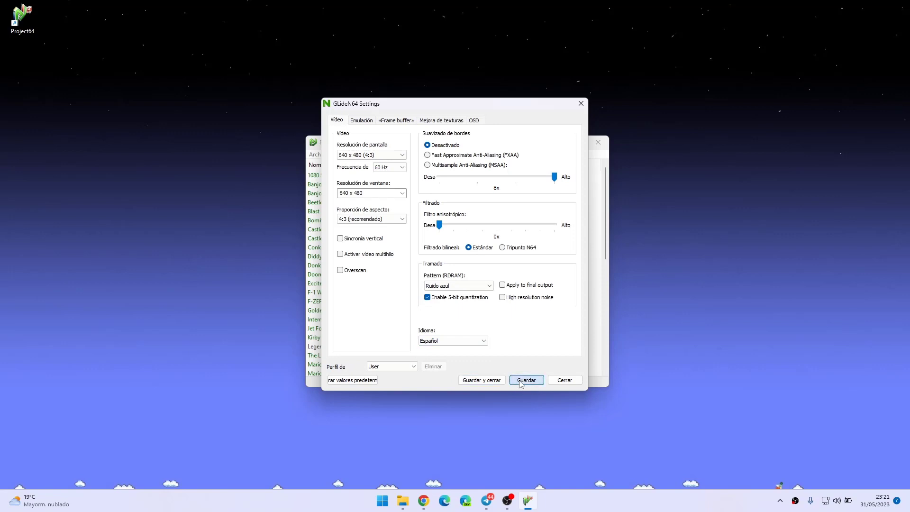
Set the windowed resolution to 1600 x 1200 and the full-screen resolution to 1920 x 1080 (16:9)
click(403, 193)
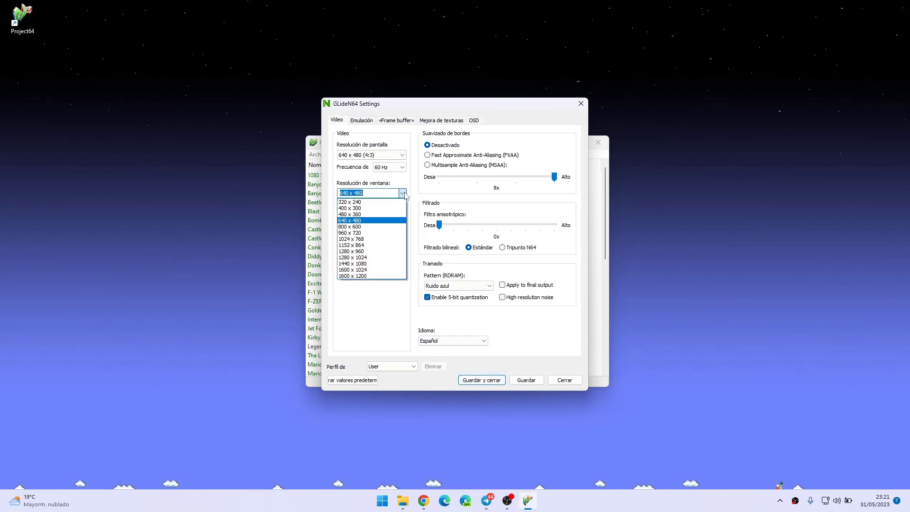
click(373, 276)
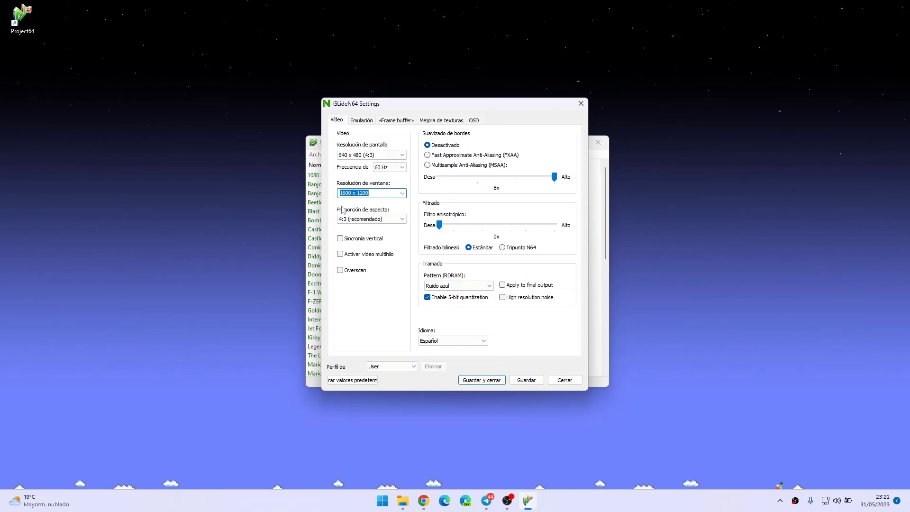
click(403, 155)
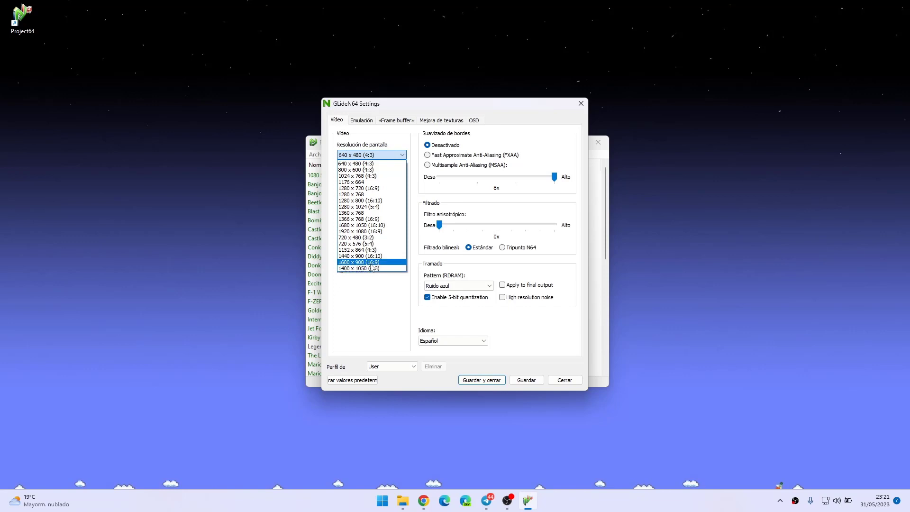
key(Escape)
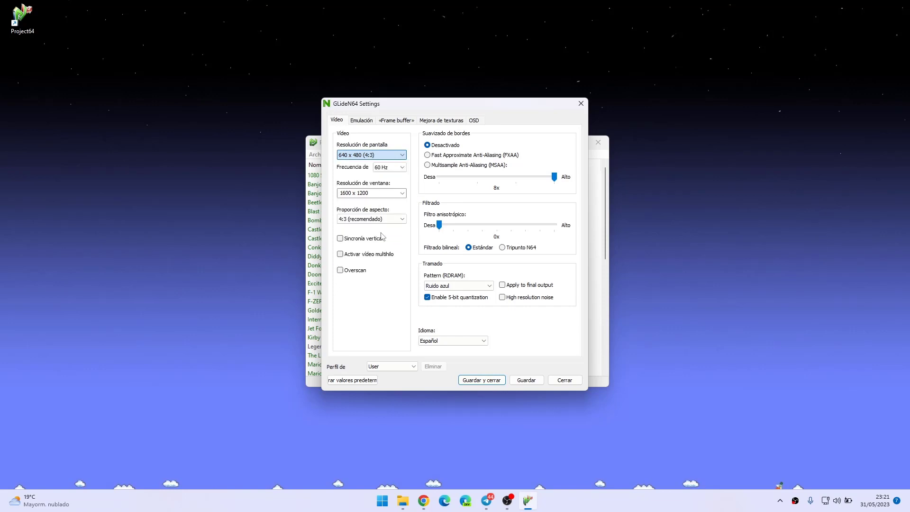
click(390, 193)
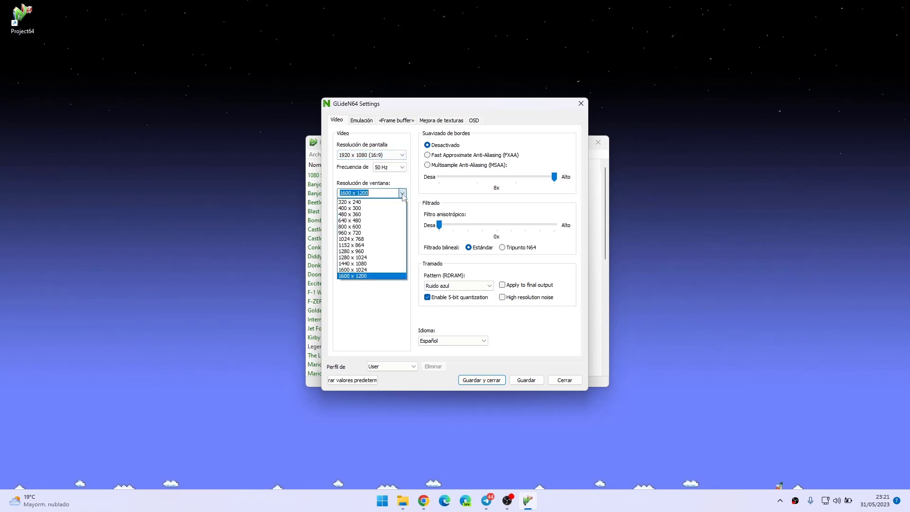
click(397, 176)
Try a full-screen refresh rate of 75 Hz, and settle on 60 Hz
click(397, 167)
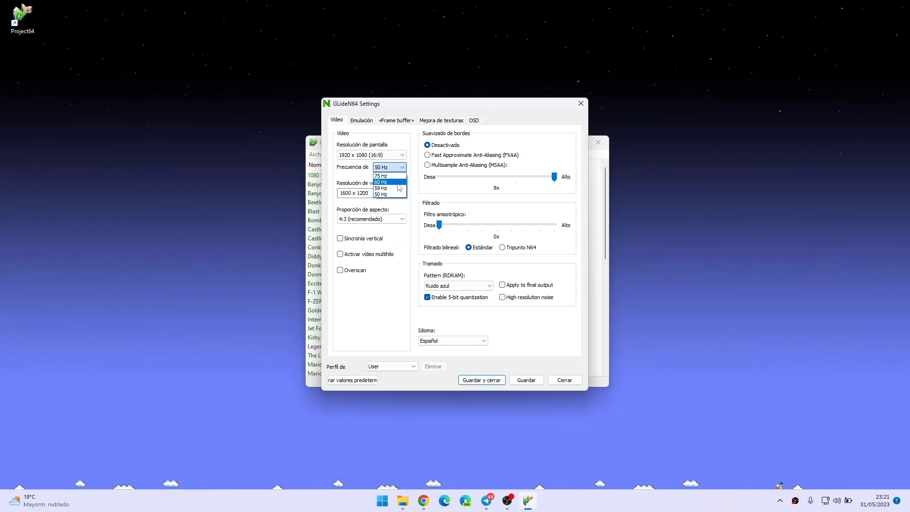
click(380, 176)
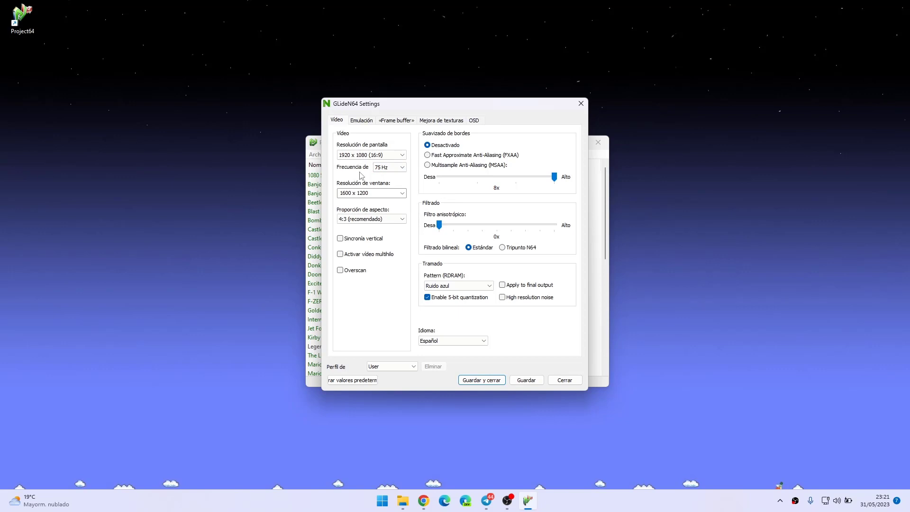
click(399, 168)
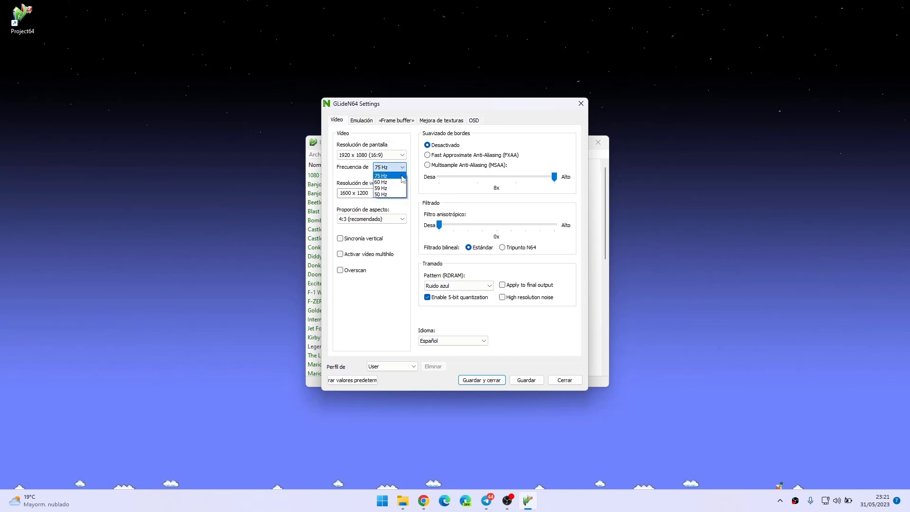
click(399, 183)
Review the aspect ratio options and set the aspect ratio to Estirar
click(397, 219)
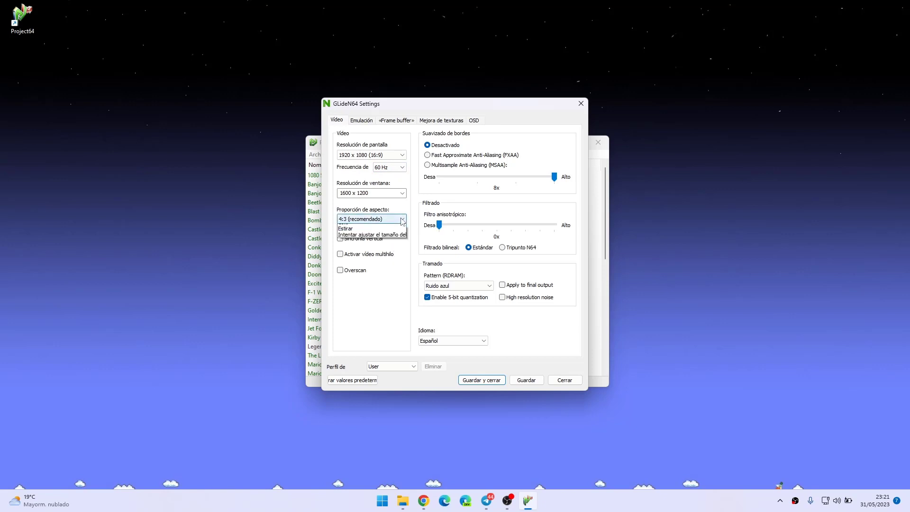
click(407, 211)
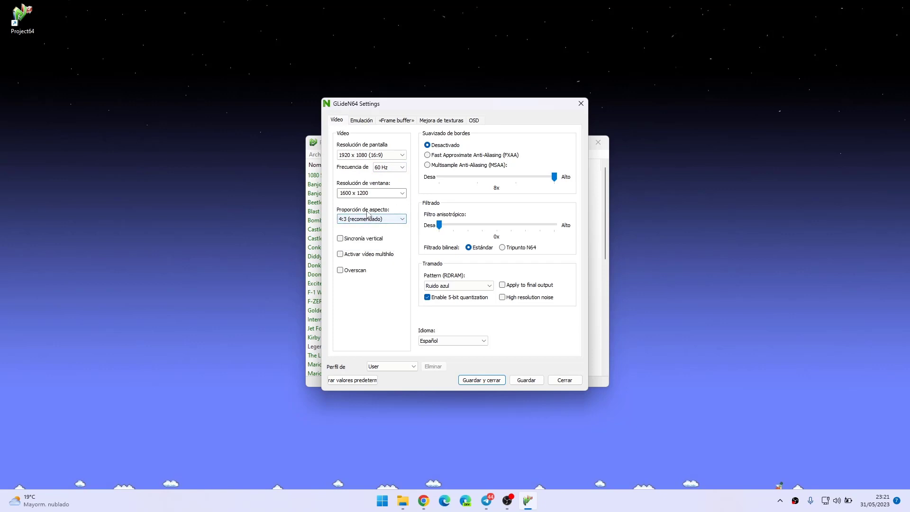
click(405, 219)
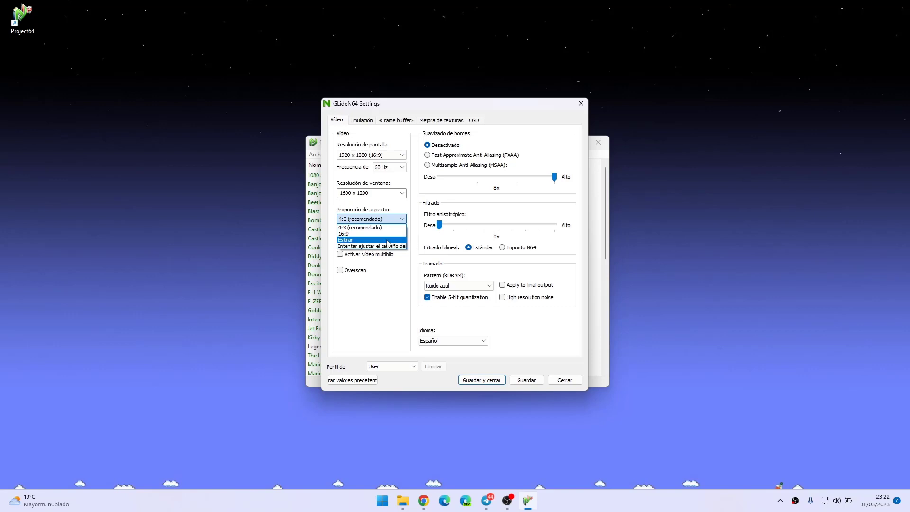
click(414, 237)
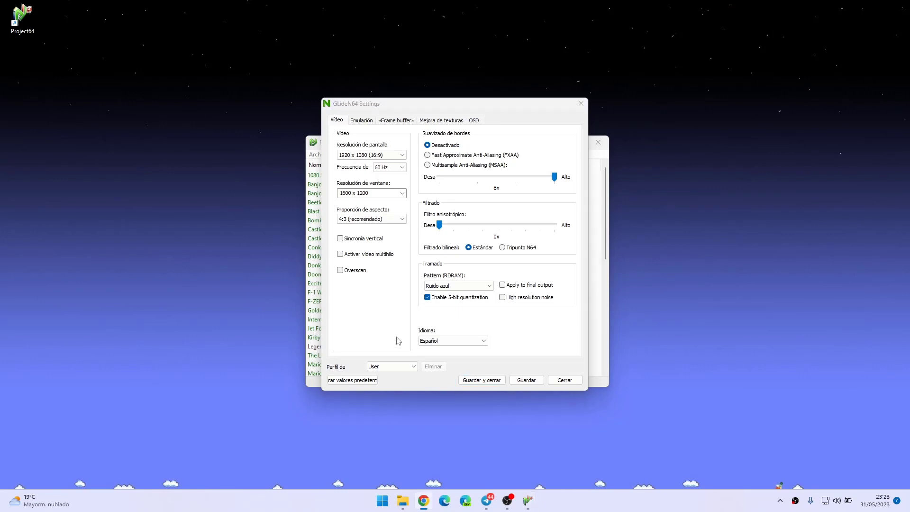
click(402, 219)
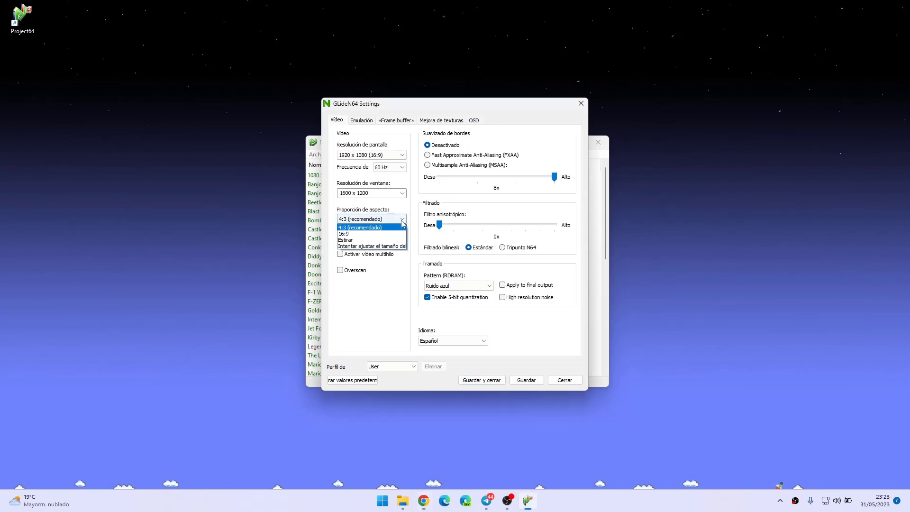
click(342, 240)
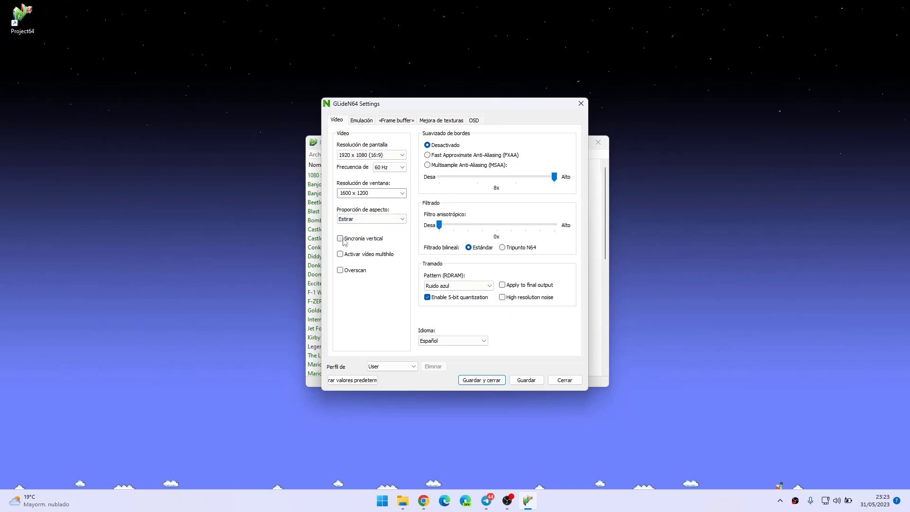
Enable vertical sync and multithreaded video, choose Multisample Anti-Aliasing (MSAA), and set anisotropic filtering to 16x
click(341, 238)
click(357, 256)
click(472, 165)
drag(439, 224, 554, 224)
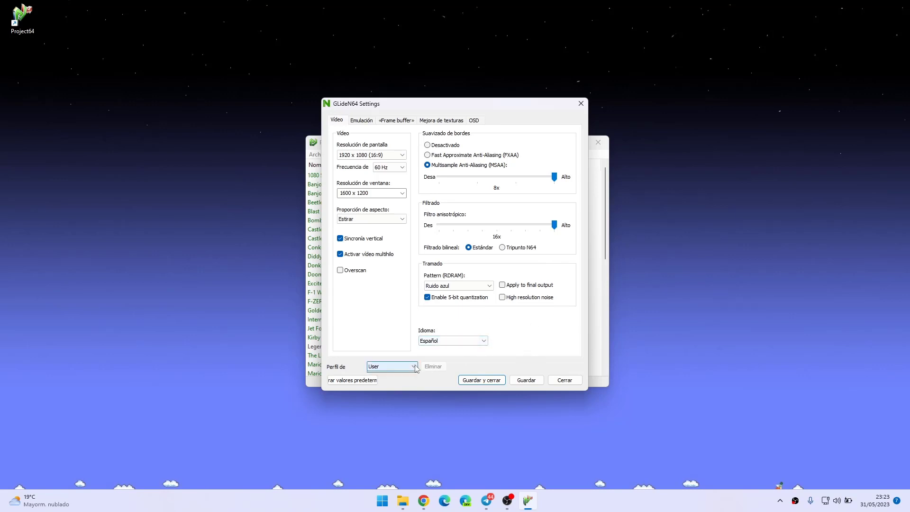
Keep the User settings profile and save the graphics configuration
click(389, 366)
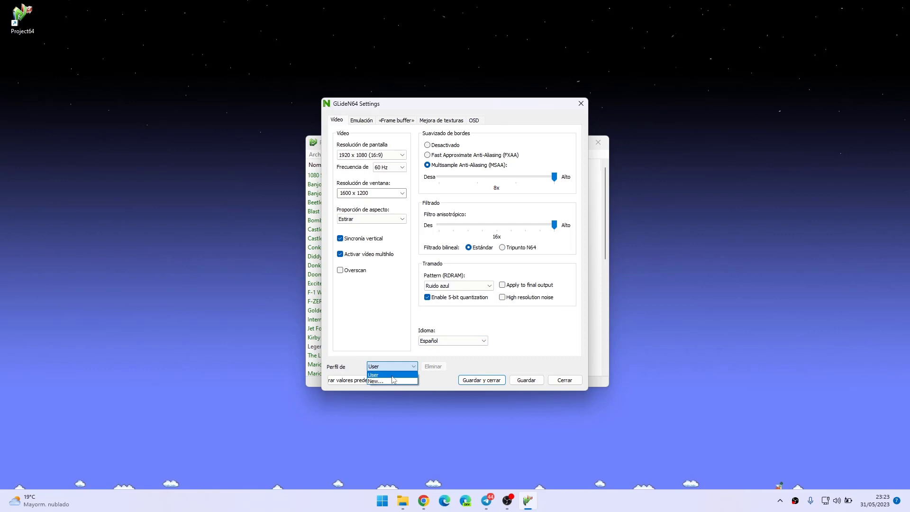
click(377, 355)
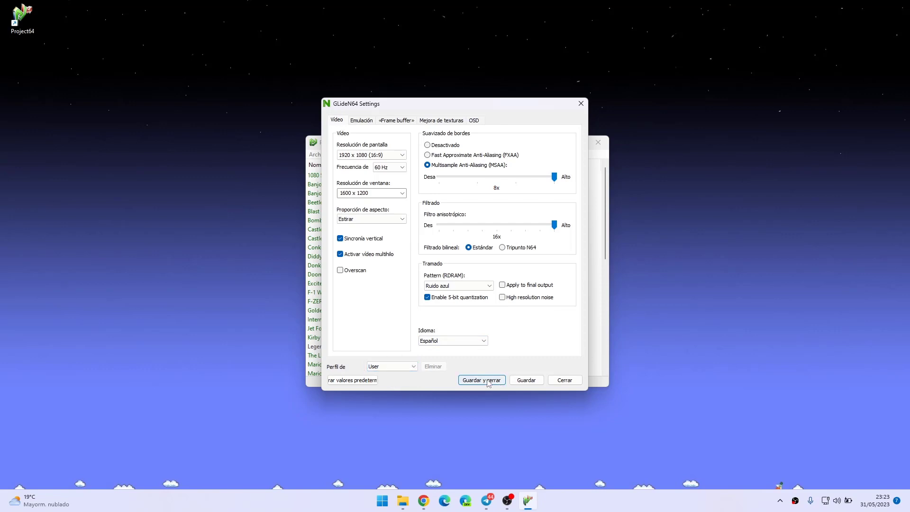
click(526, 380)
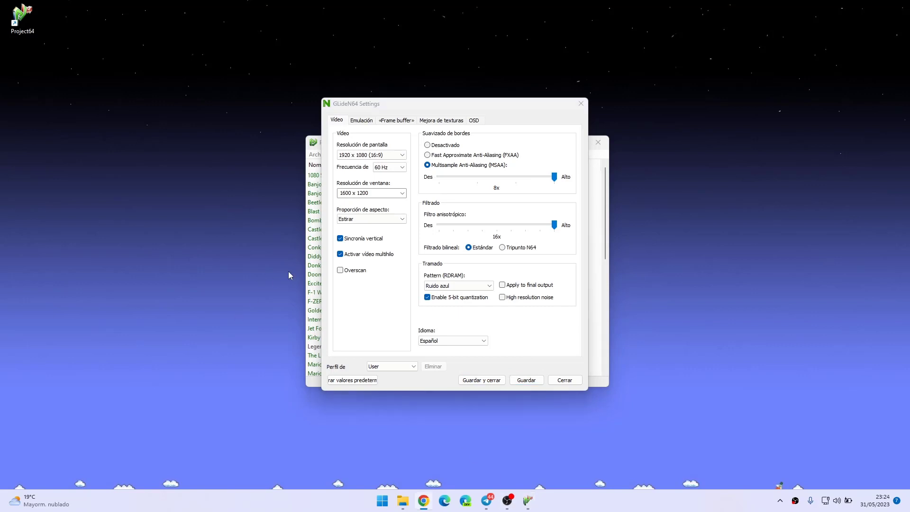
Review the emulation, frame buffer, texture enhancement and OSD settings, and save and close the GLideN64 configuration
click(363, 121)
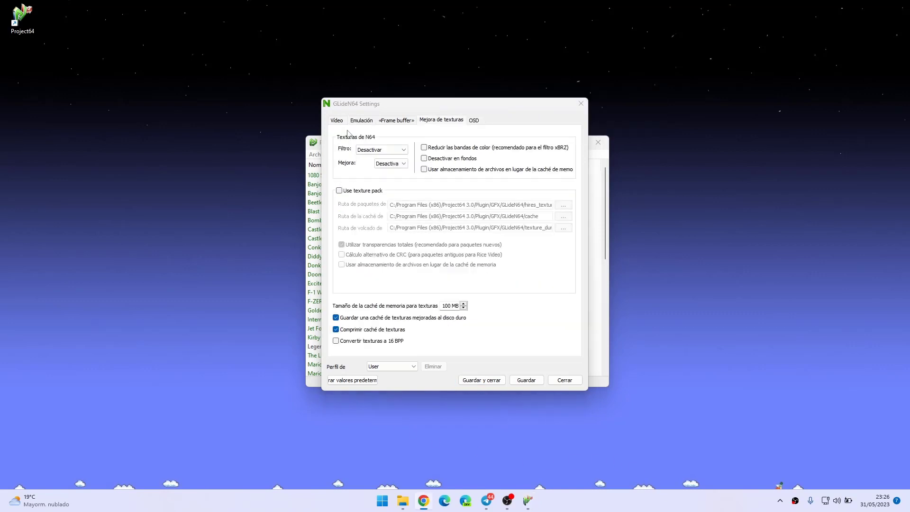
click(361, 120)
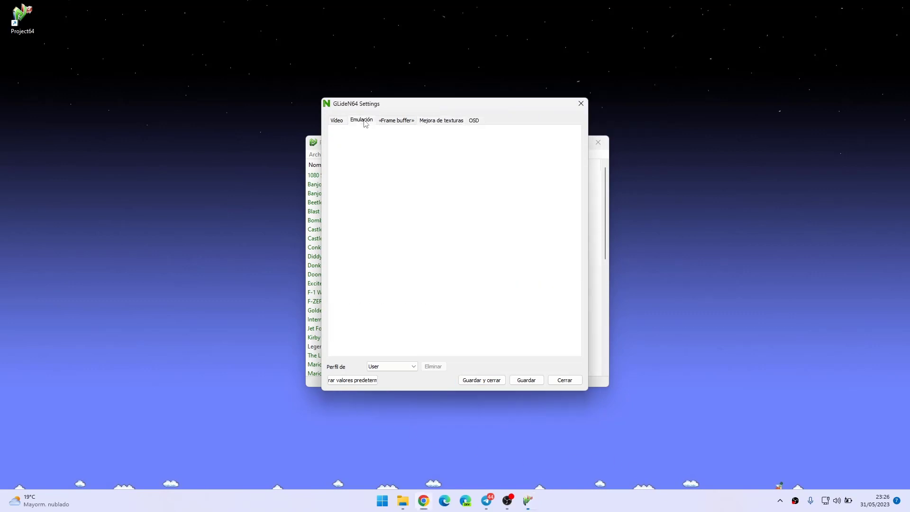
click(401, 120)
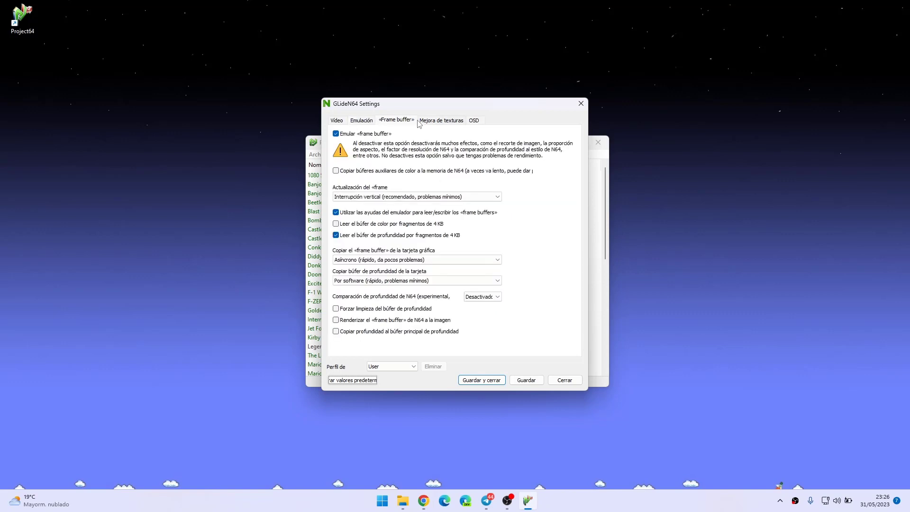
click(440, 120)
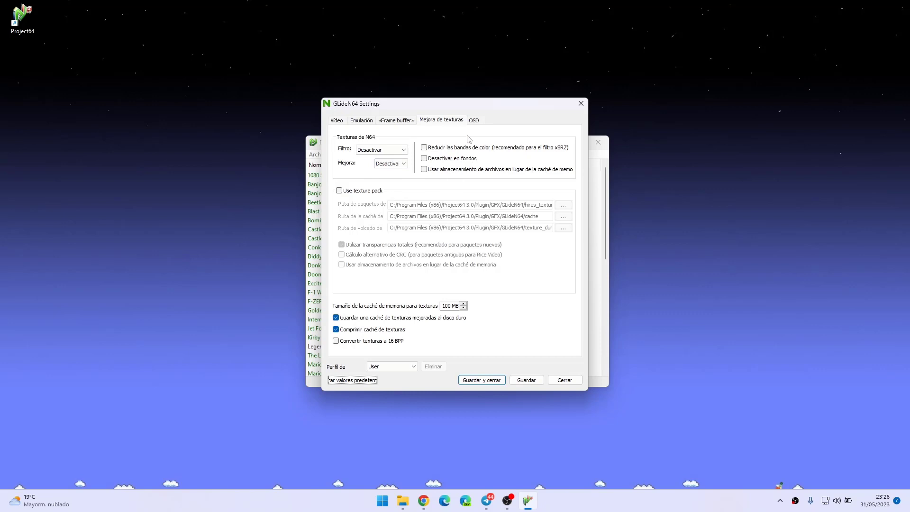
click(475, 121)
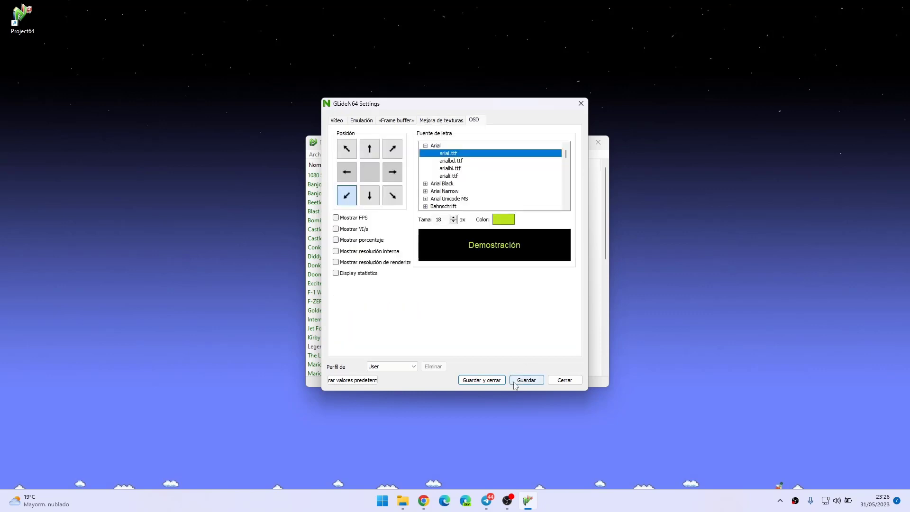
click(481, 379)
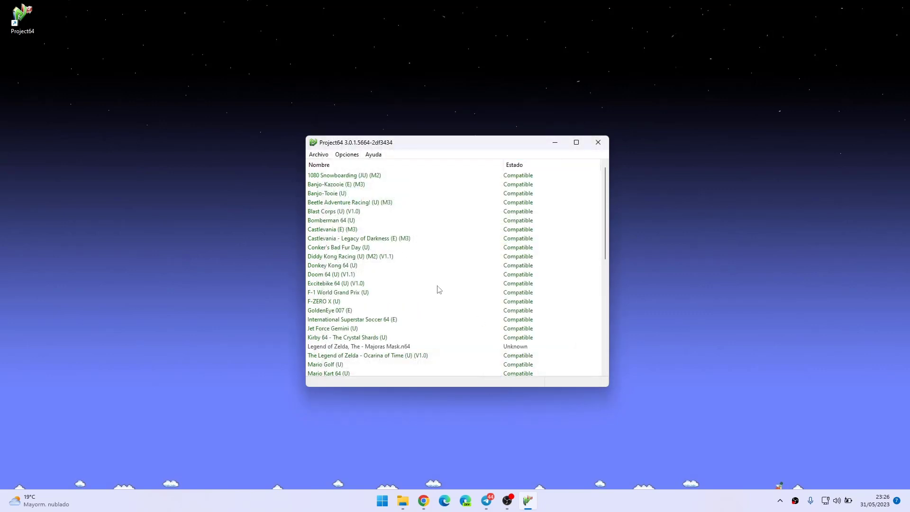
Recheck the video settings in the graphics configuration and close it without changes
click(346, 155)
click(387, 183)
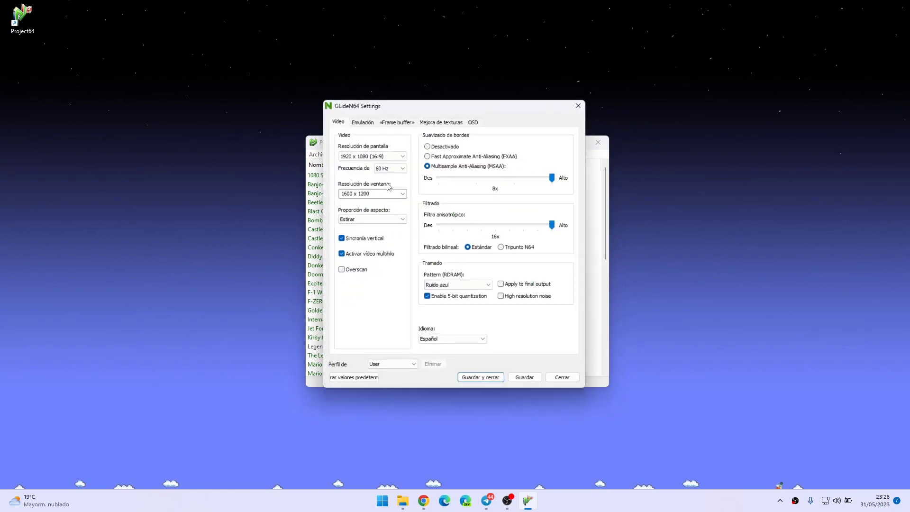
click(580, 103)
Switch the video plugin to Jabo's Direct3D8 1.7.0.57-ver5 and accept the settings
click(347, 155)
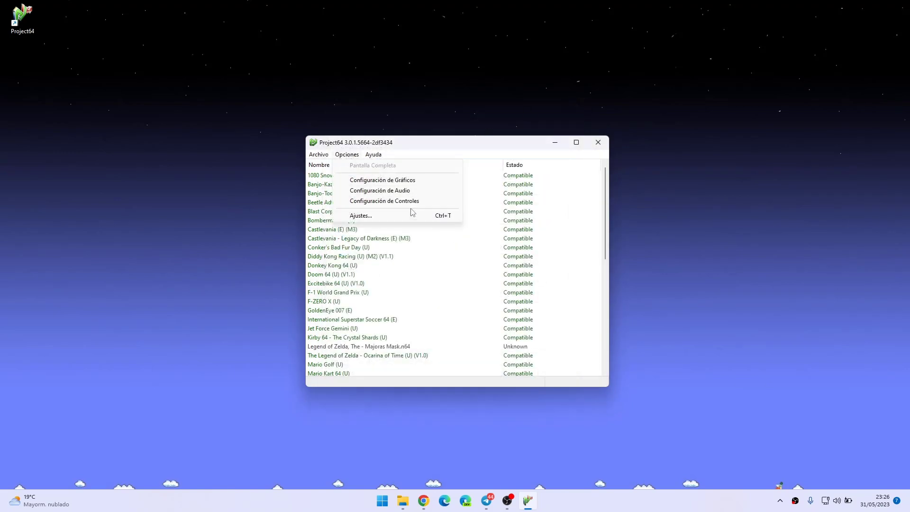
click(375, 216)
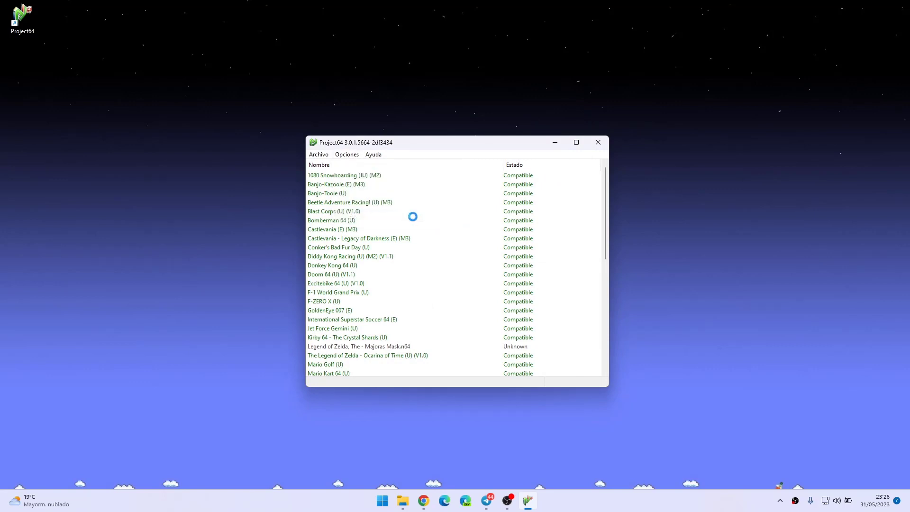
click(366, 214)
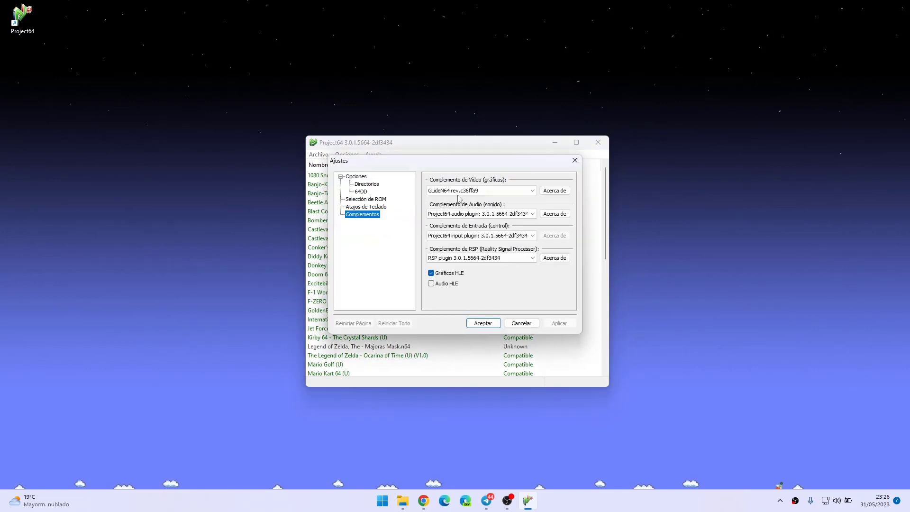
click(473, 190)
click(451, 208)
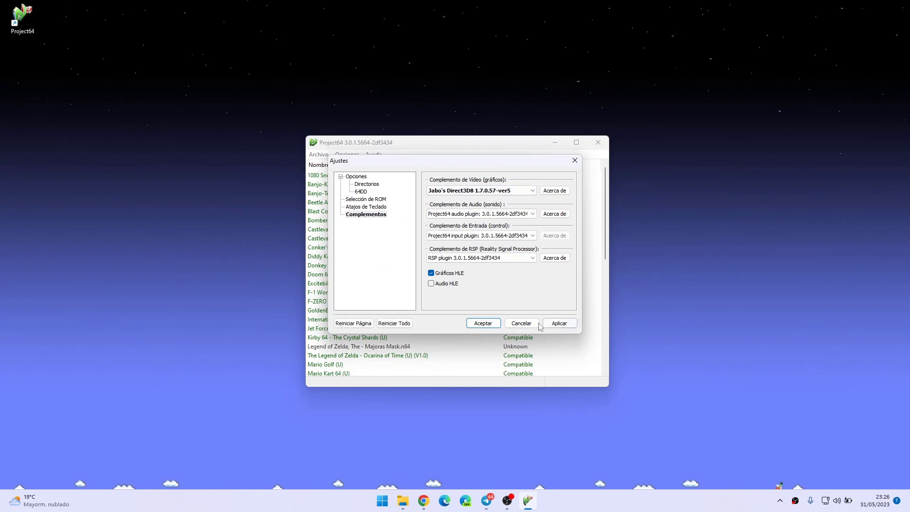
click(482, 323)
Examine the windowed and full-screen resolution options in the Jabo's Direct3D8 graphics configuration
click(347, 155)
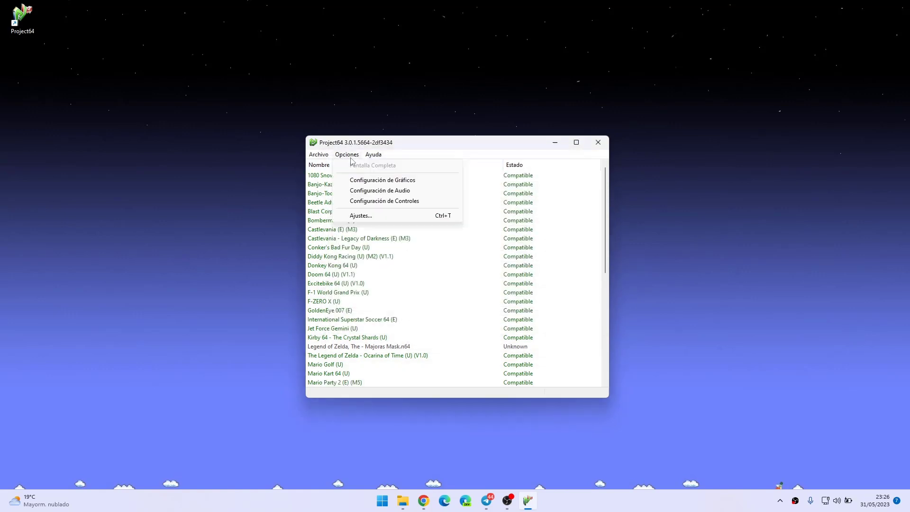
click(373, 181)
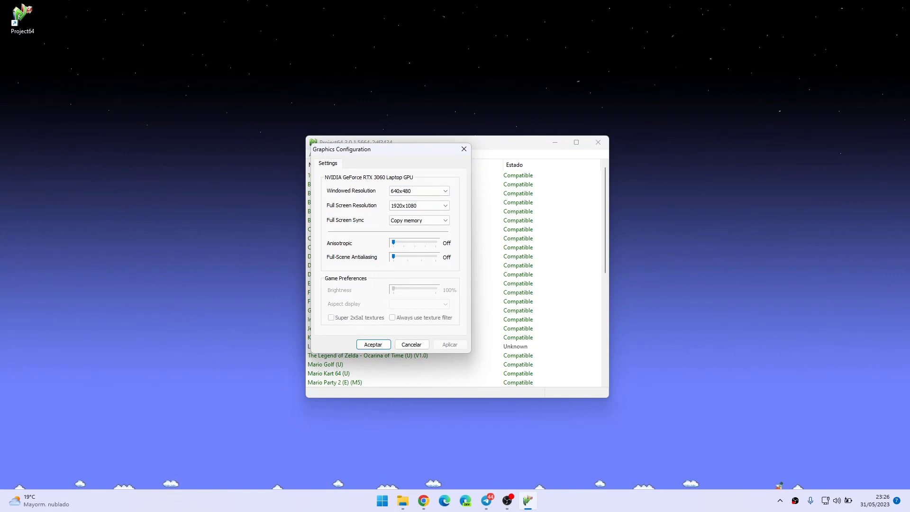
key(alt+Tab)
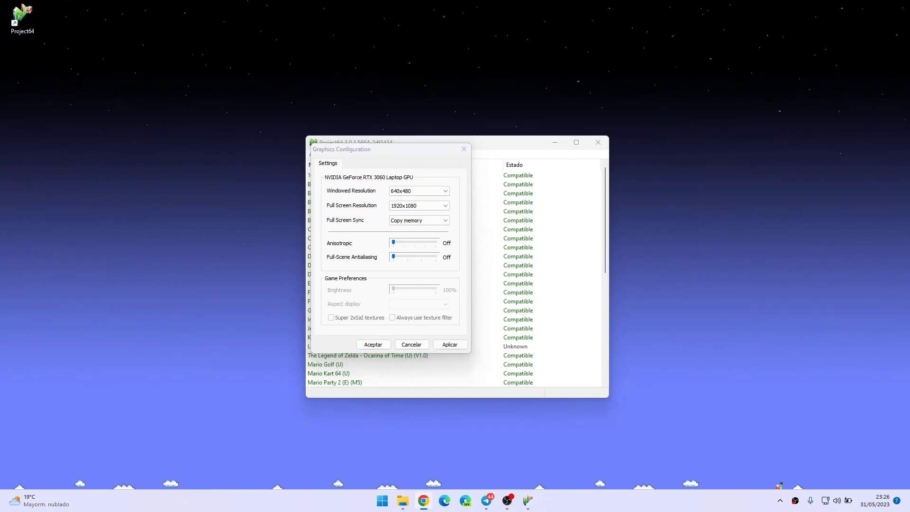
click(438, 192)
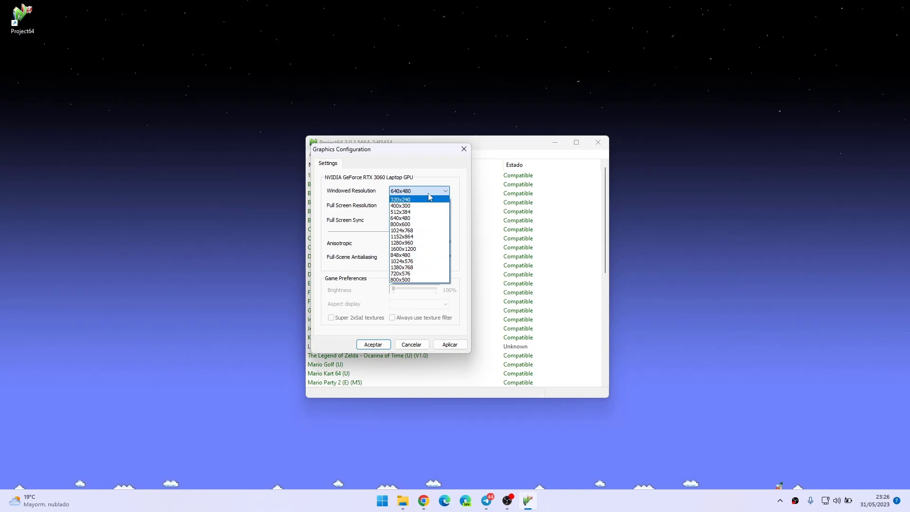
click(458, 237)
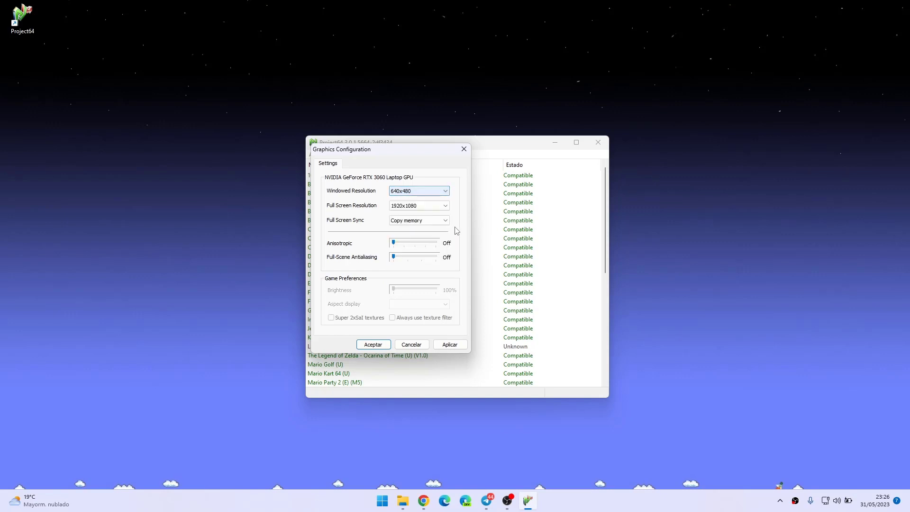
click(440, 209)
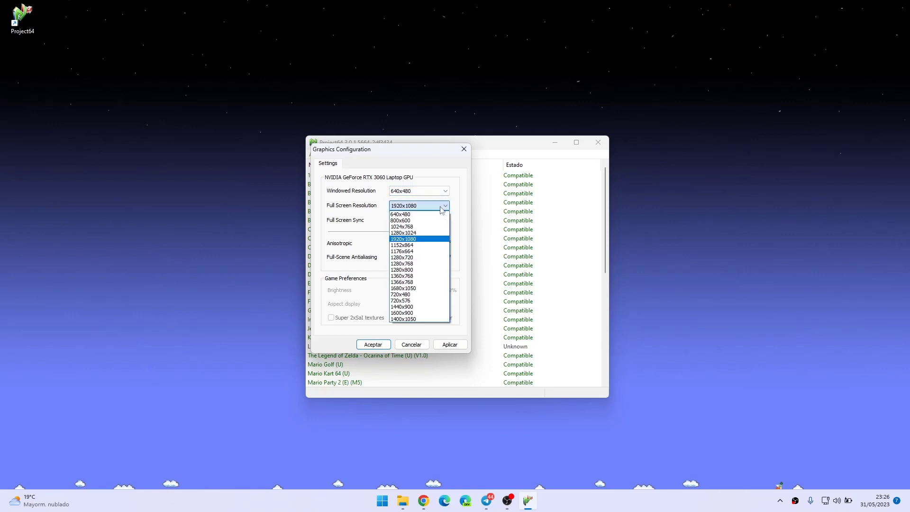
click(464, 229)
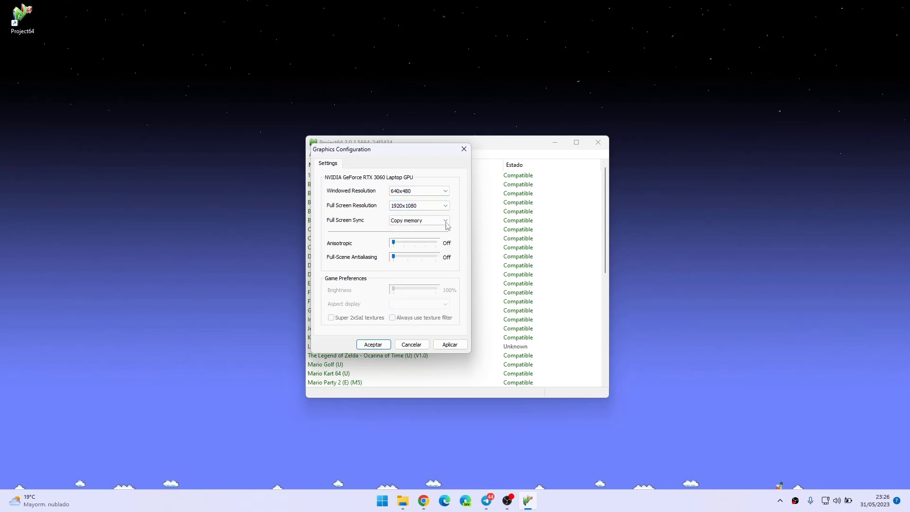
Try a windowed resolution of 1600x1200 and cancel the graphics configuration
click(420, 192)
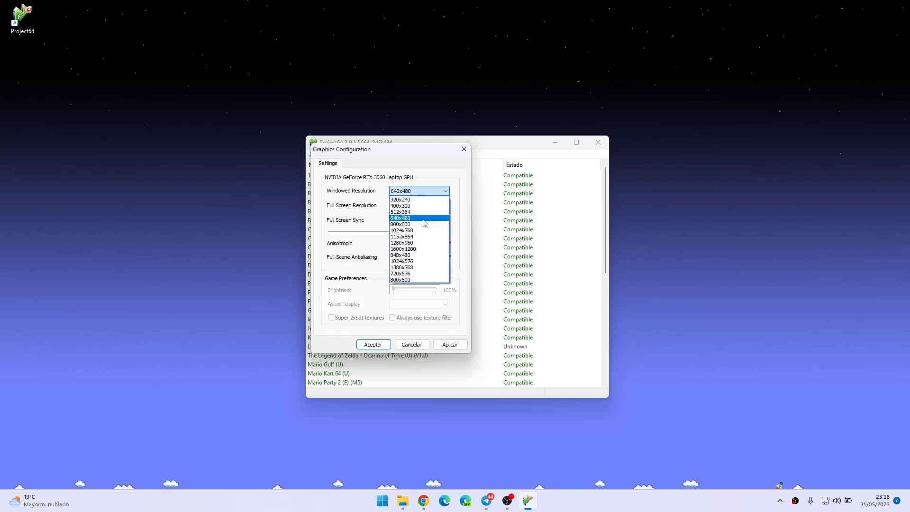
click(423, 248)
click(411, 344)
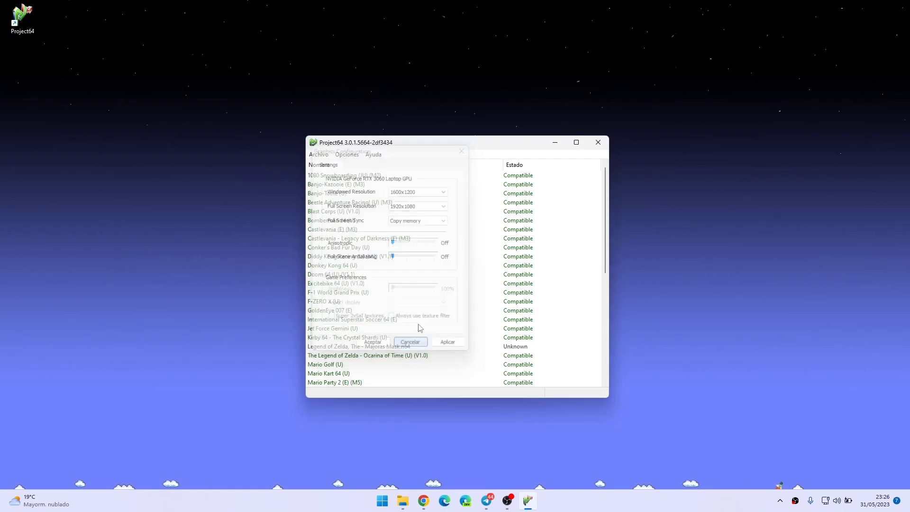
Set the video plugin back to GLideN64 rev.c36ffa9, accept the settings, and open its graphics configuration
click(346, 154)
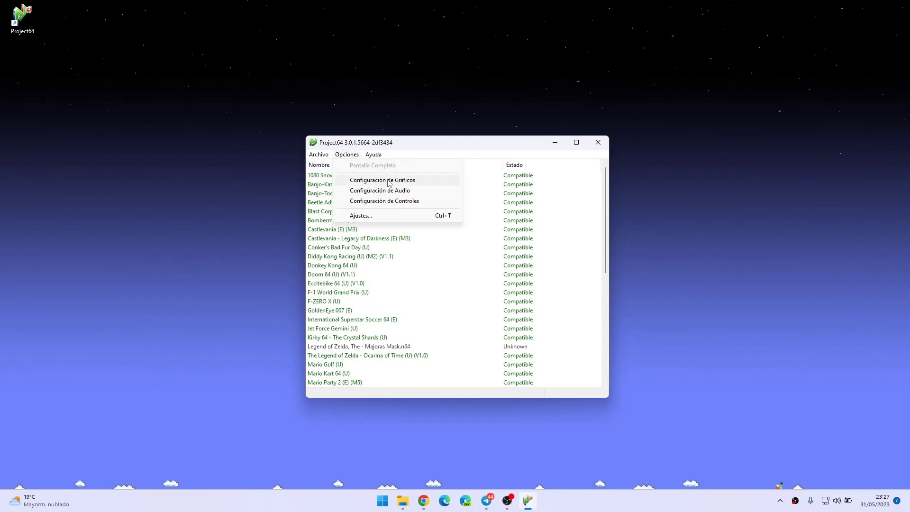
click(374, 216)
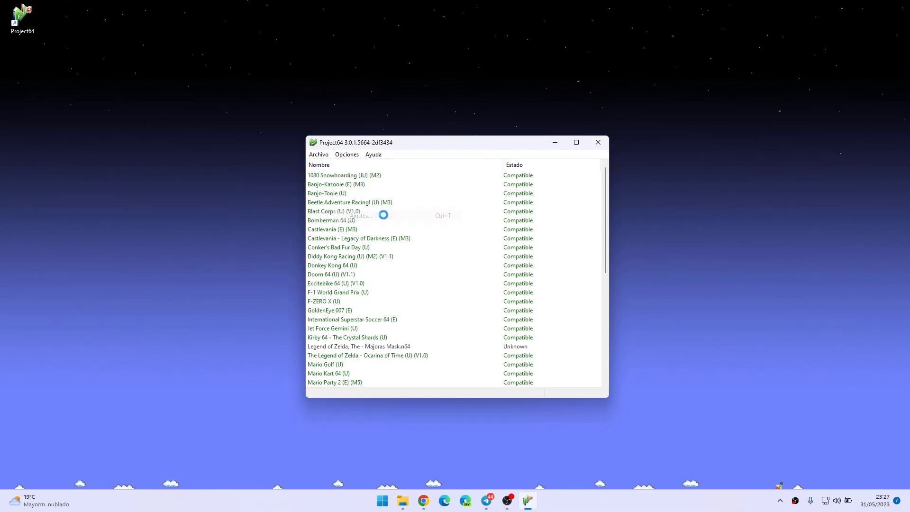
click(379, 215)
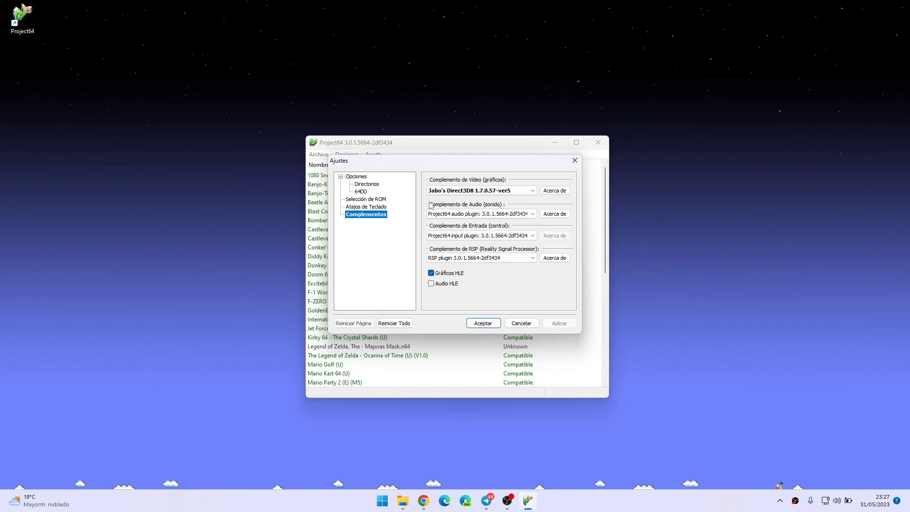
click(481, 189)
click(478, 199)
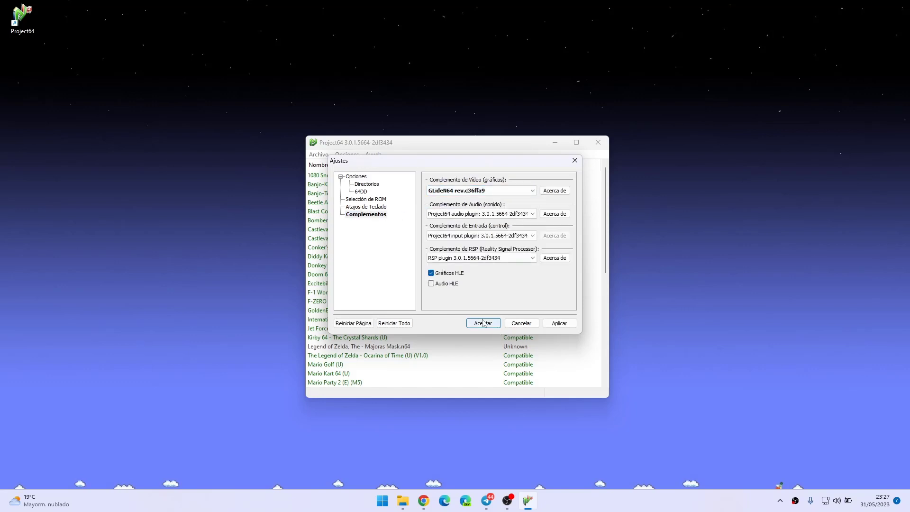
click(483, 323)
click(346, 154)
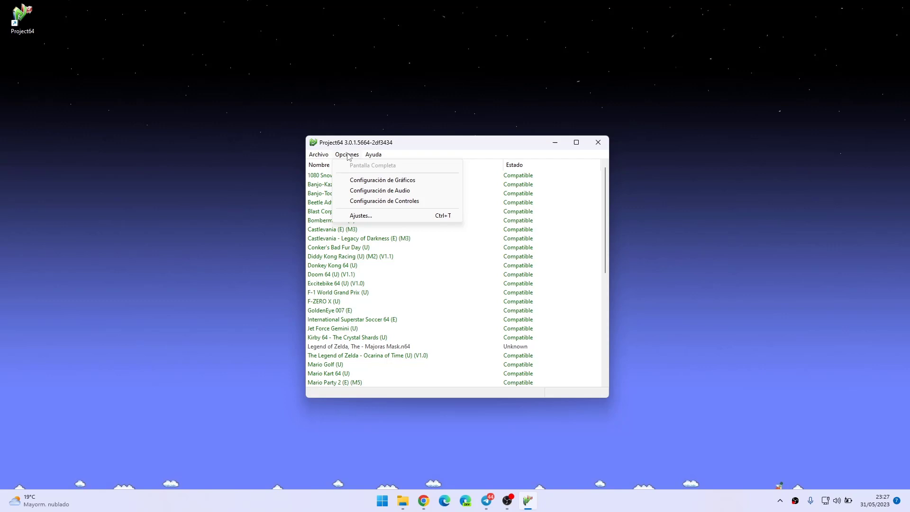
click(388, 180)
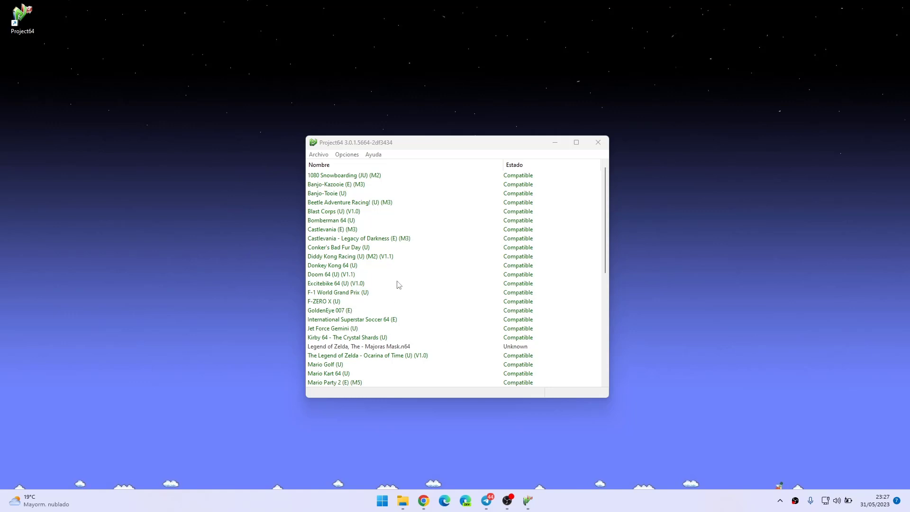
Launch Diddy Kong Racing from the game list and move the game window to the upper edge of the desktop
double_click(334, 257)
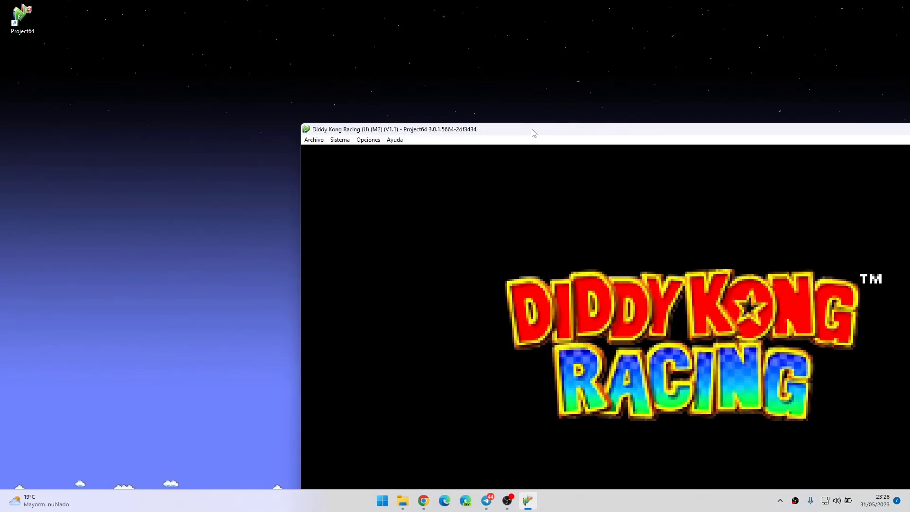
drag(580, 133, 346, 81)
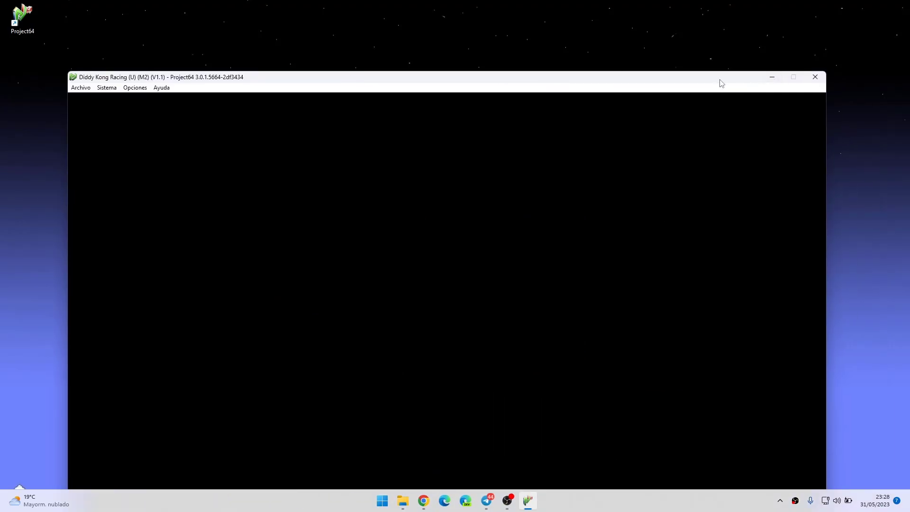
drag(674, 78, 693, 8)
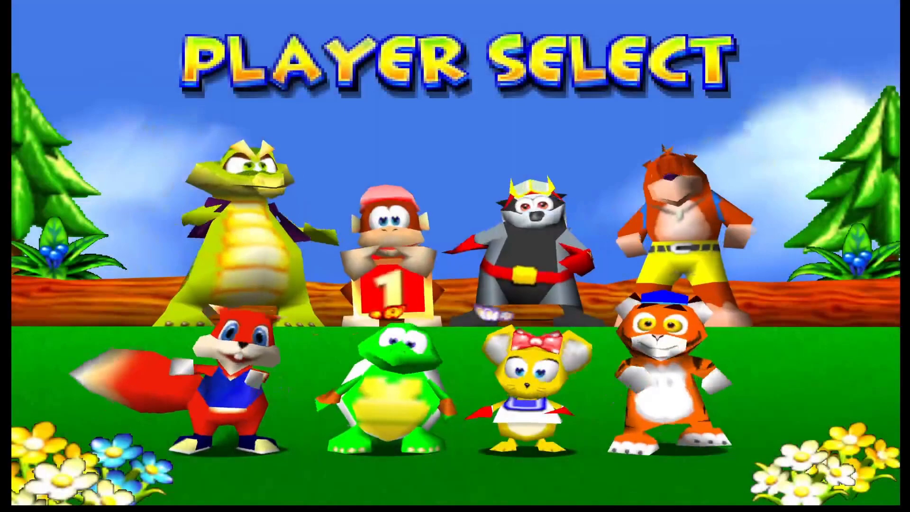
Confirm the selected player, dismiss the Controller Pak caution, and create a new game in slot A with initials
key(Return)
key(Return)
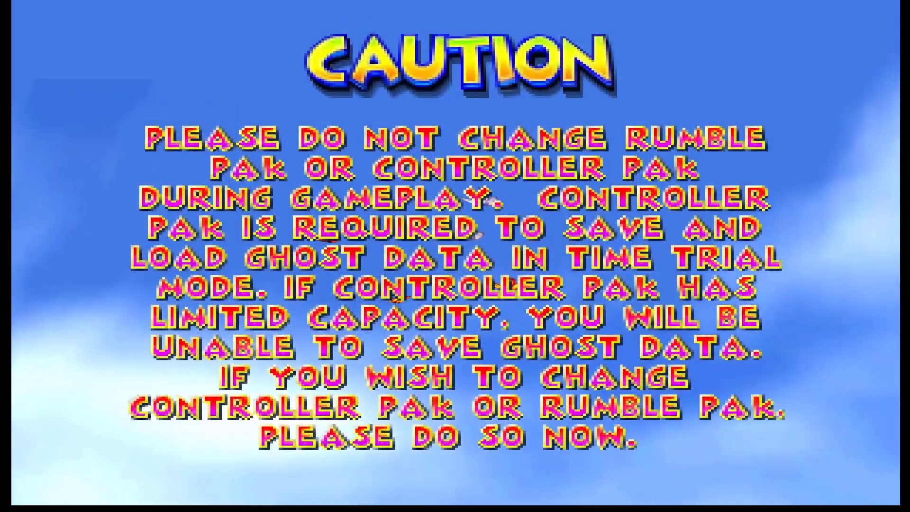
key(Return)
key(Return)
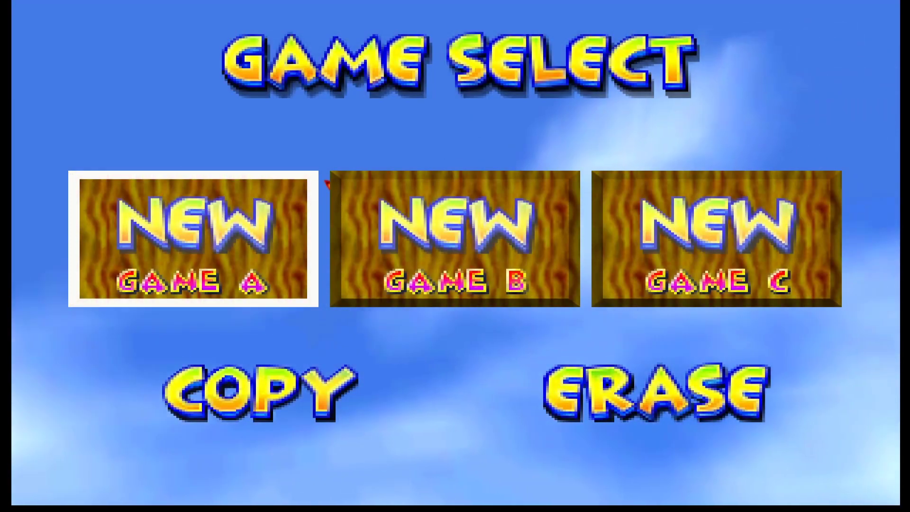
key(Return)
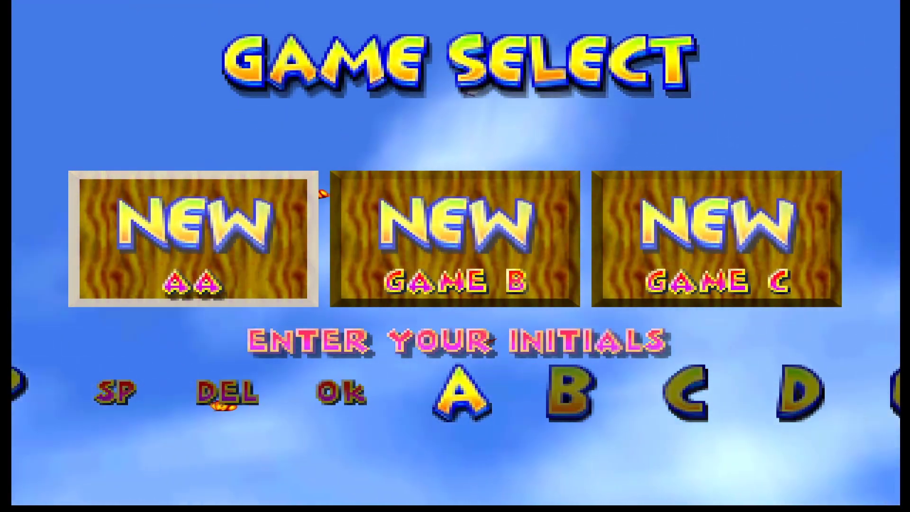
key(Left)
key(Return)
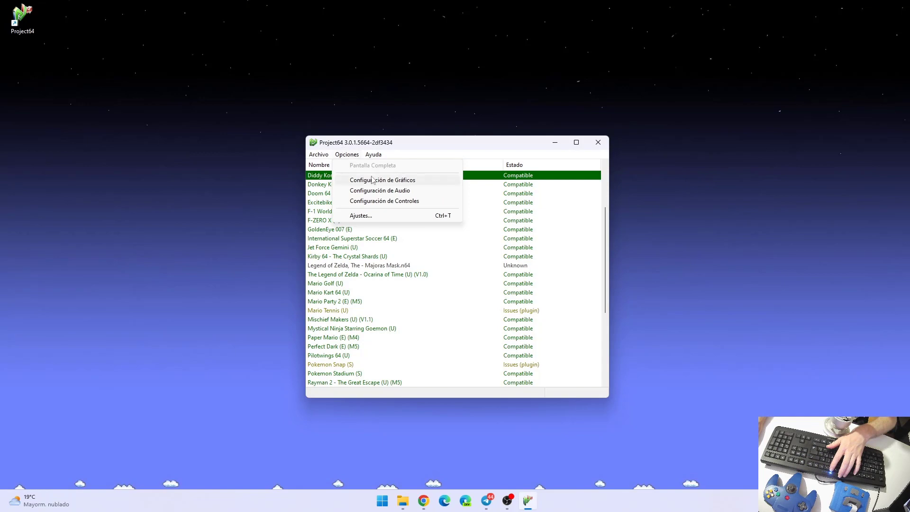
In the GLideN64 emulation settings, set the internal resolution to a multiple of the original N64 resolution
click(372, 180)
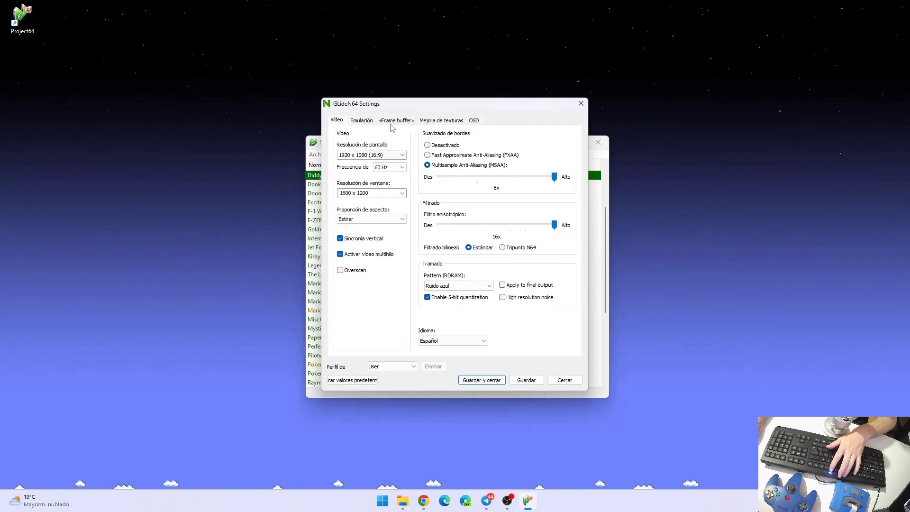
click(393, 121)
click(361, 121)
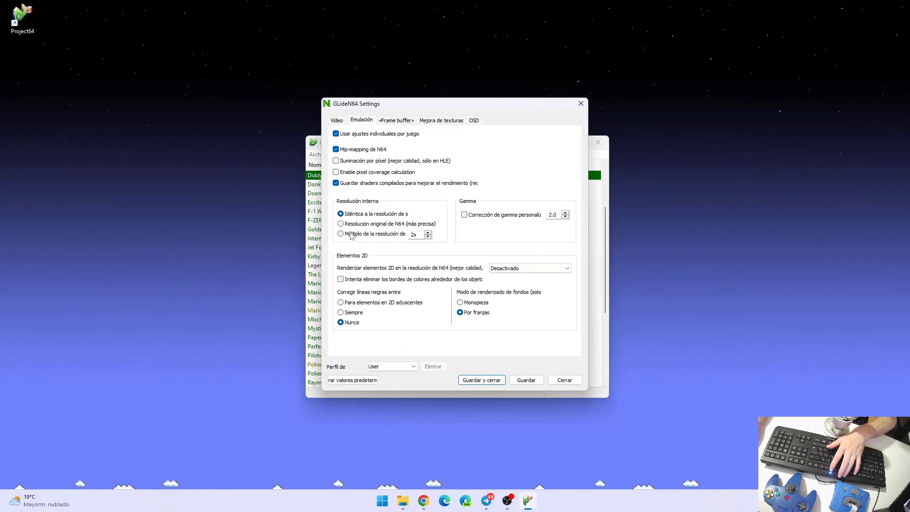
click(393, 235)
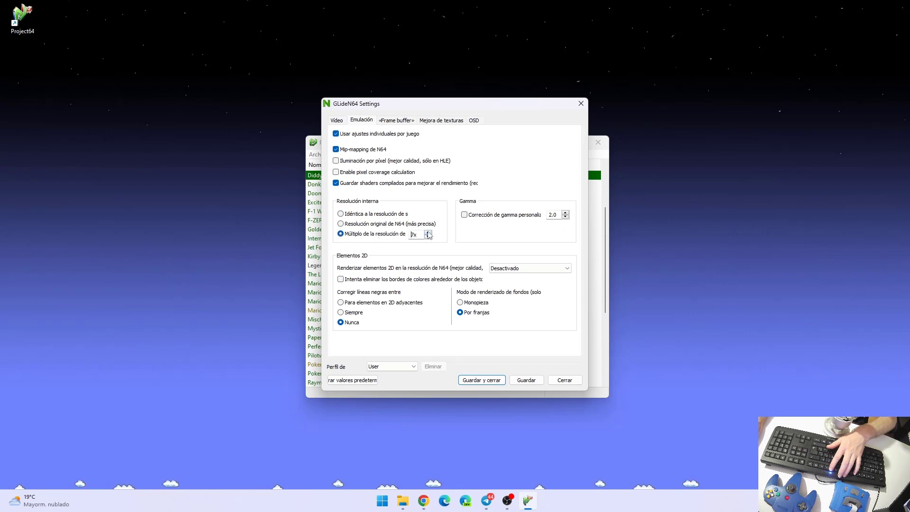